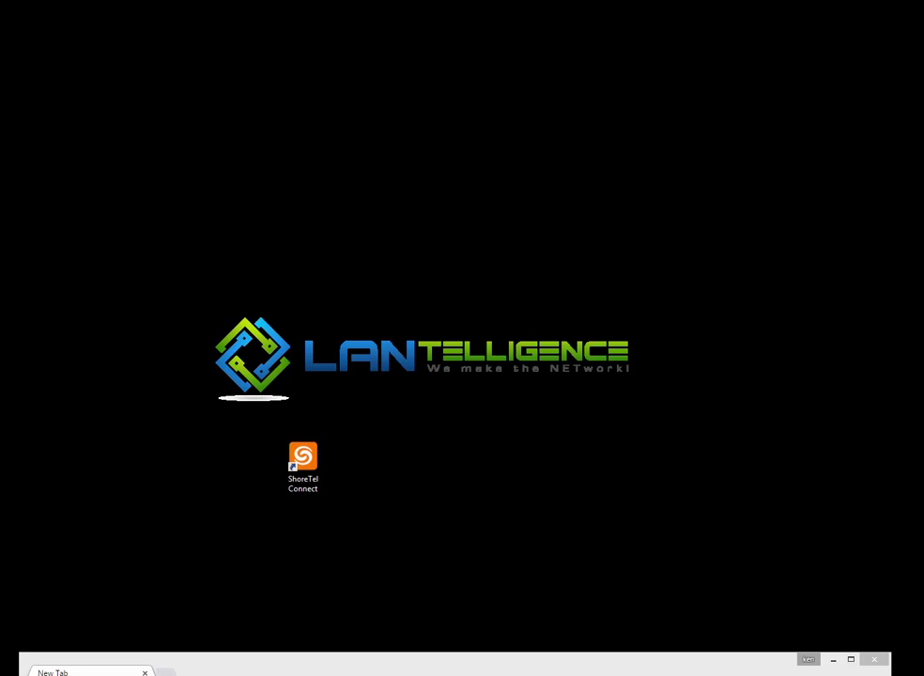
Drag the Chrome window up from the bottom so the New Tab page is fully visible
left_click_drag(473, 671, 472, 116)
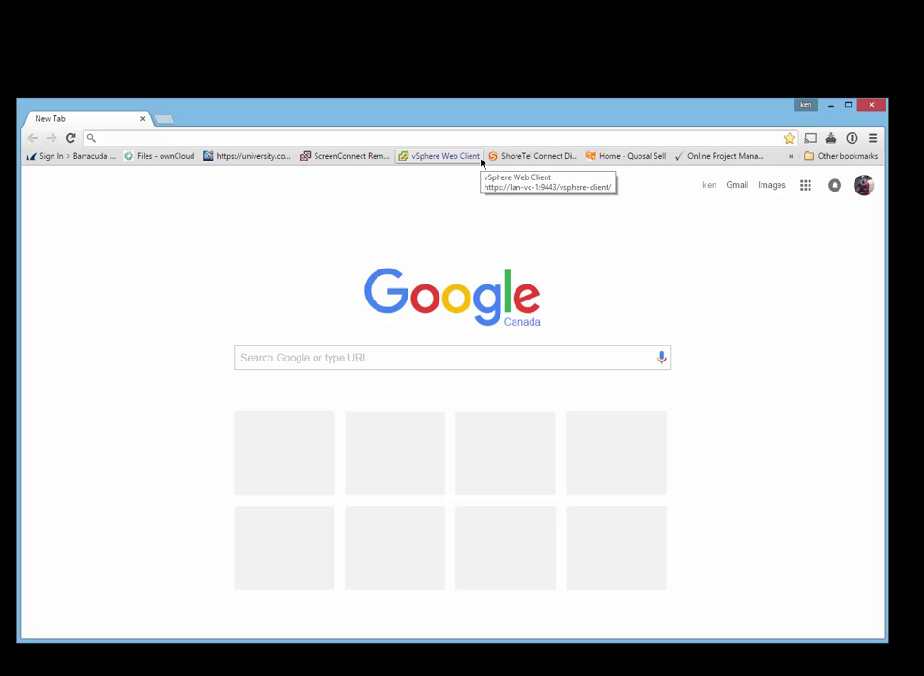
Load 10.99.100.10/shorewaredirector in Chrome, fixing typos, to reach the Connect Director login page
left_click(251, 133)
type("10.")
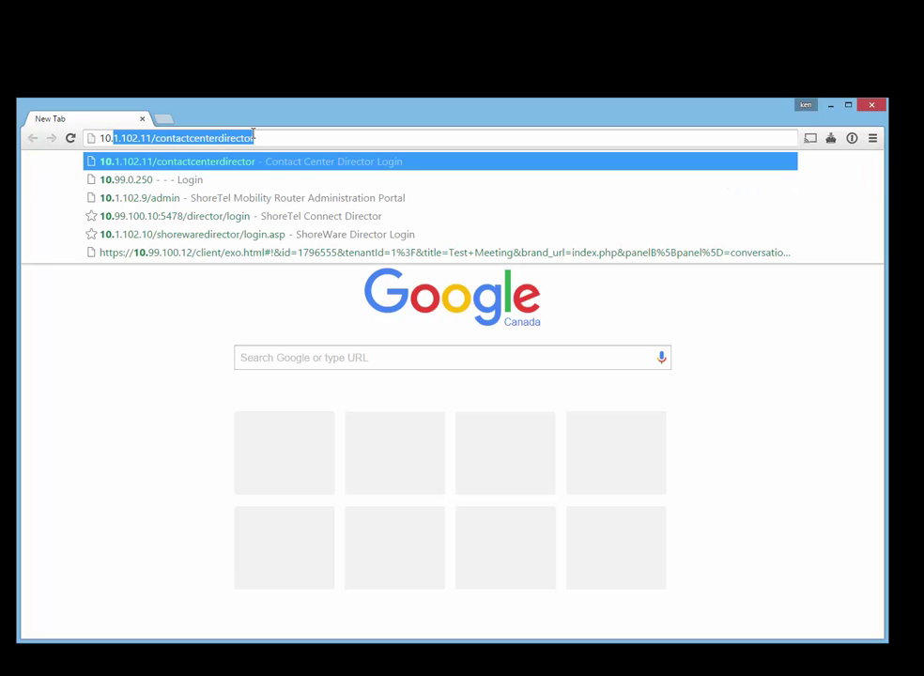
type("100")
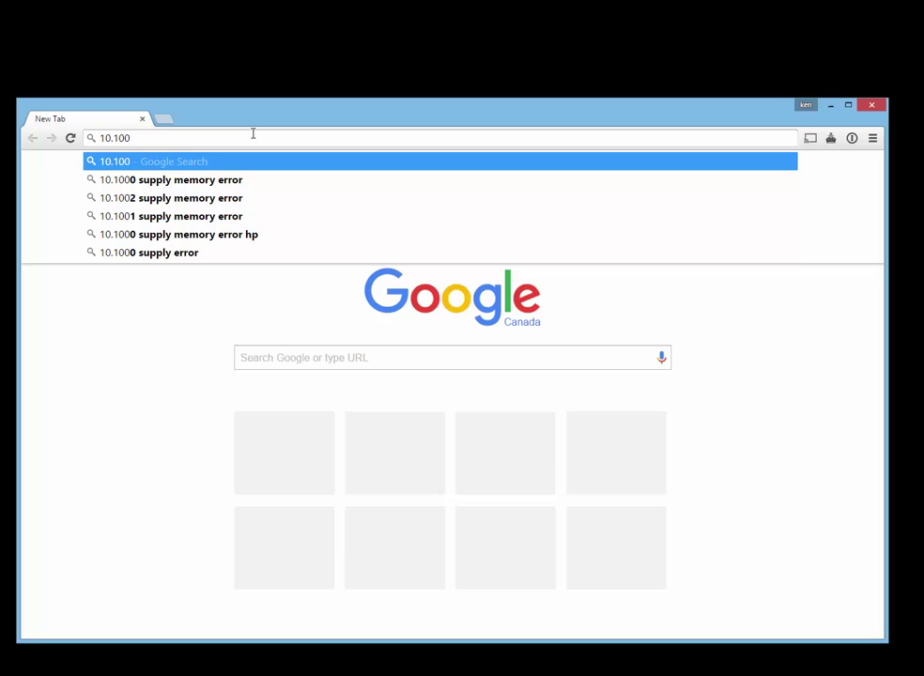
key("BackSpace")
key("BackSpace")
key("BackSpace")
key("BackSpace")
key("BackSpace")
key("BackSpace")
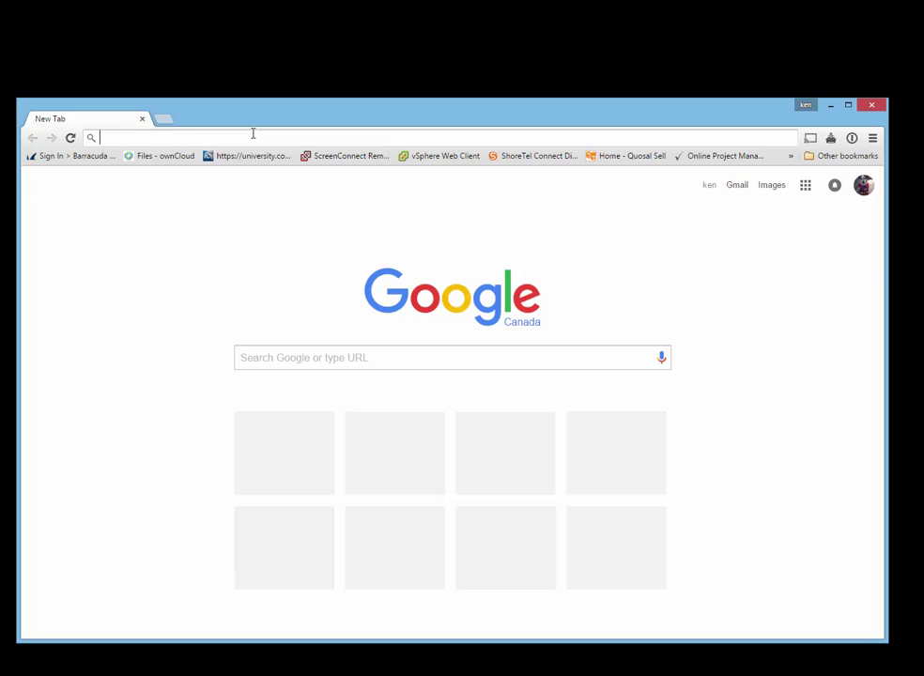
type("10.100.")
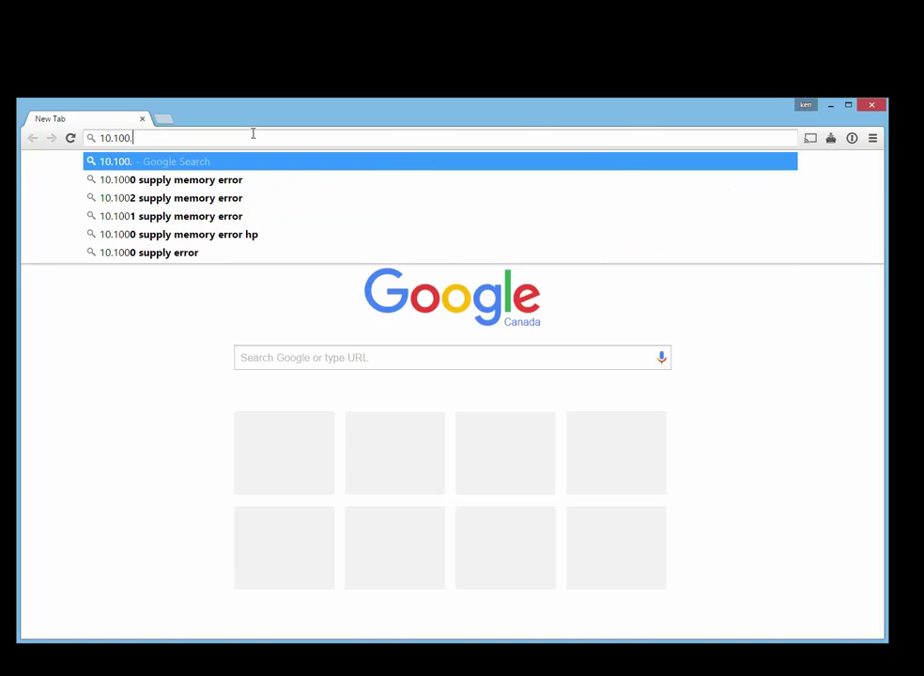
key("BackSpace")
key("BackSpace")
key("BackSpace")
key("BackSpace")
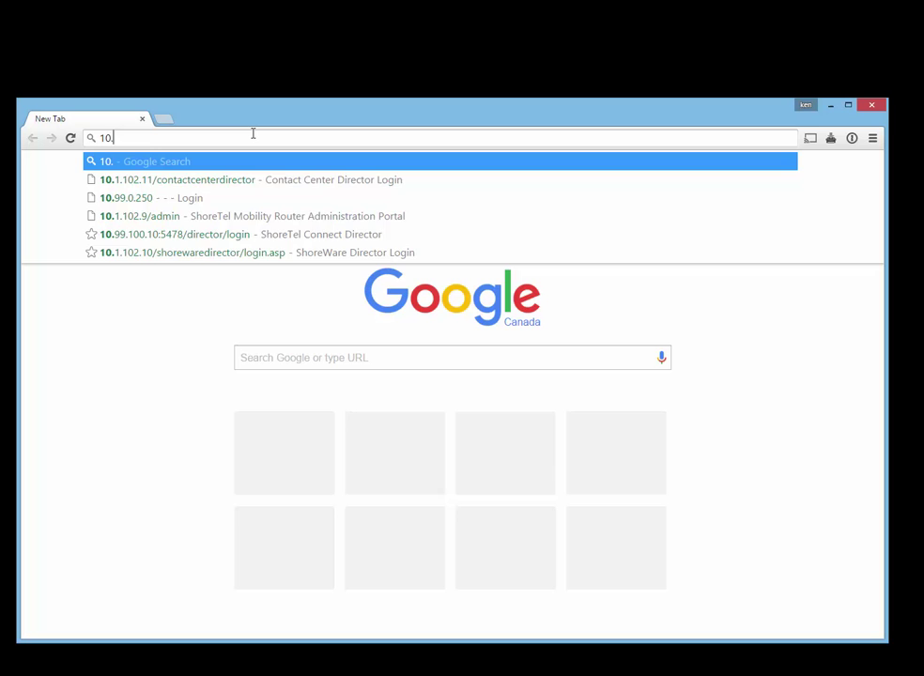
type("99.100.10")
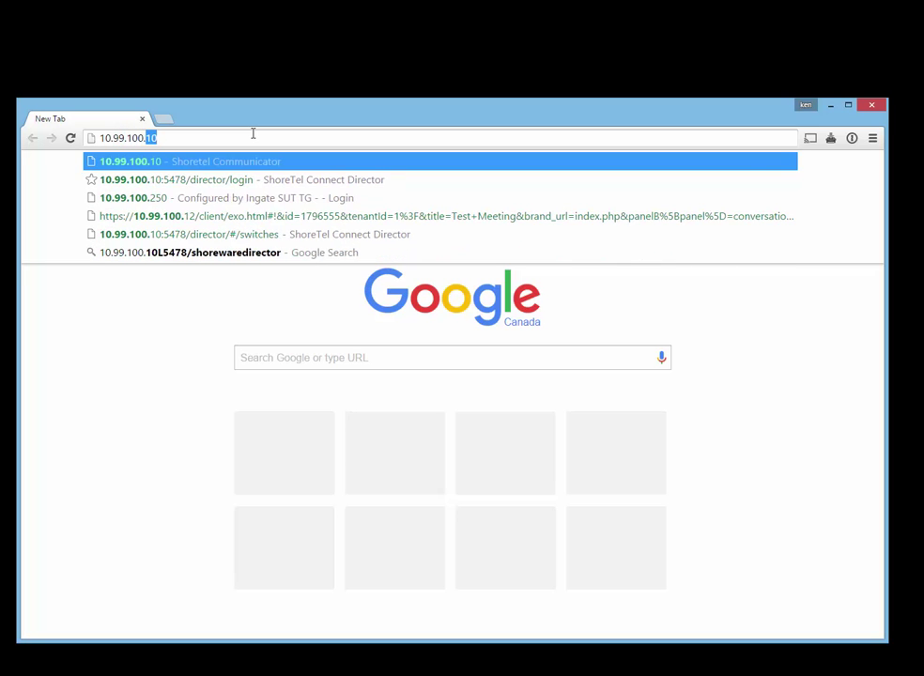
type("/show")
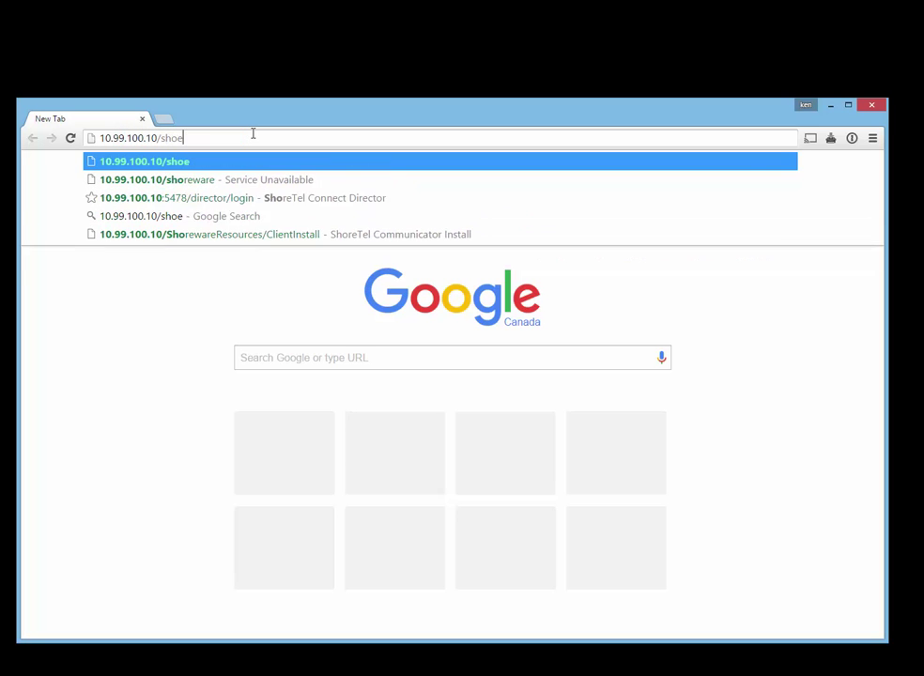
key("BackSpace")
type("rewared")
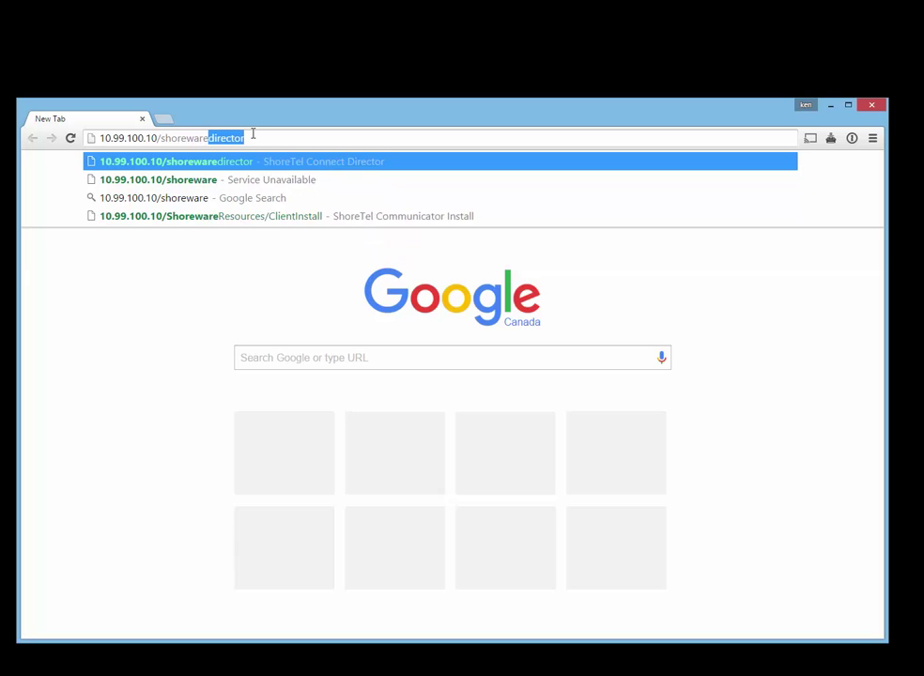
type("irector")
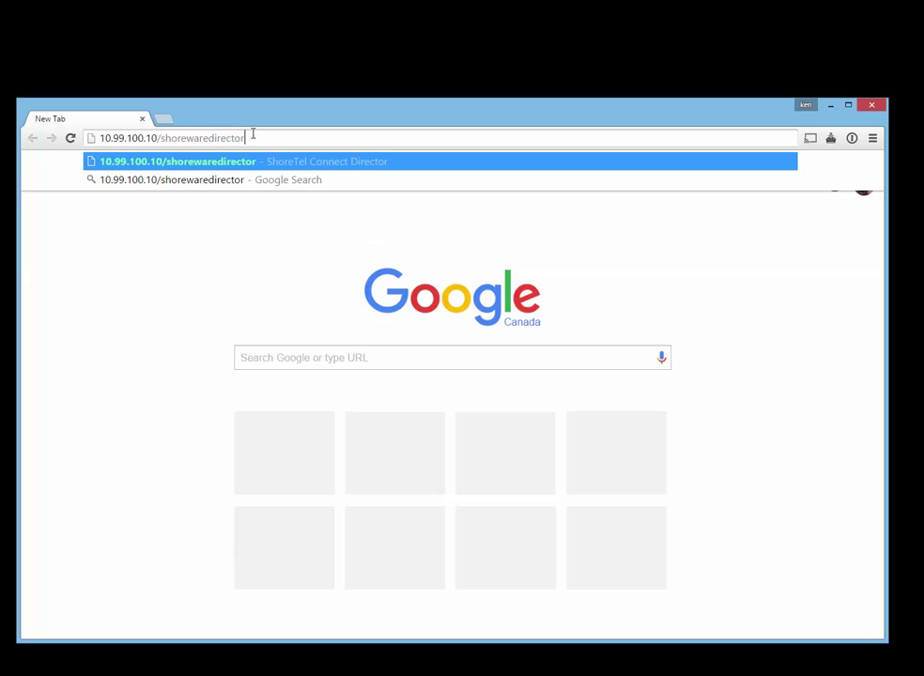
key("Return")
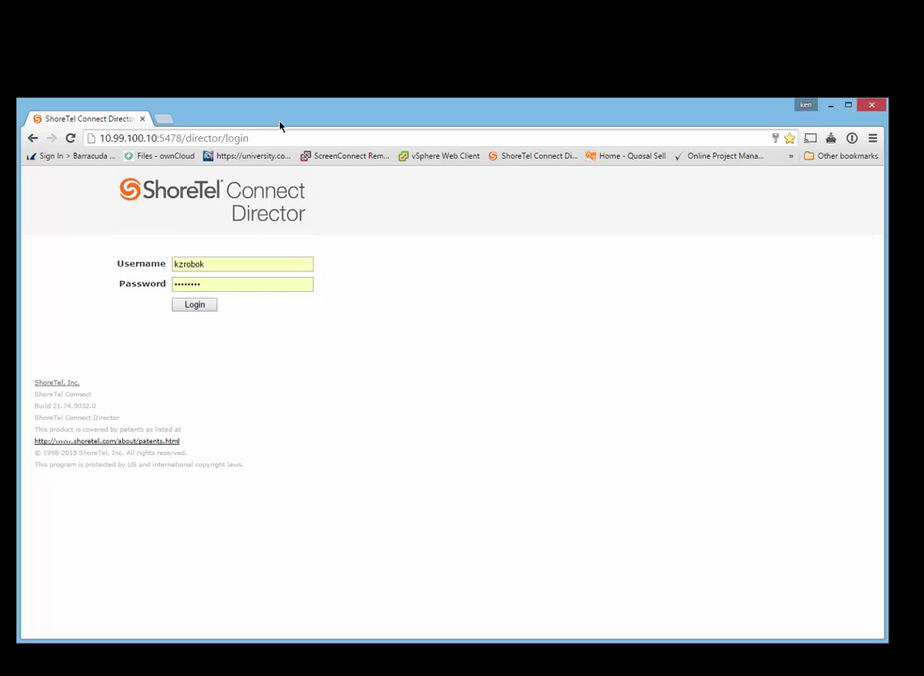
Adjust the login page zoom and sign in with the prefilled credentials
left_click_drag(380, 117, 385, 60)
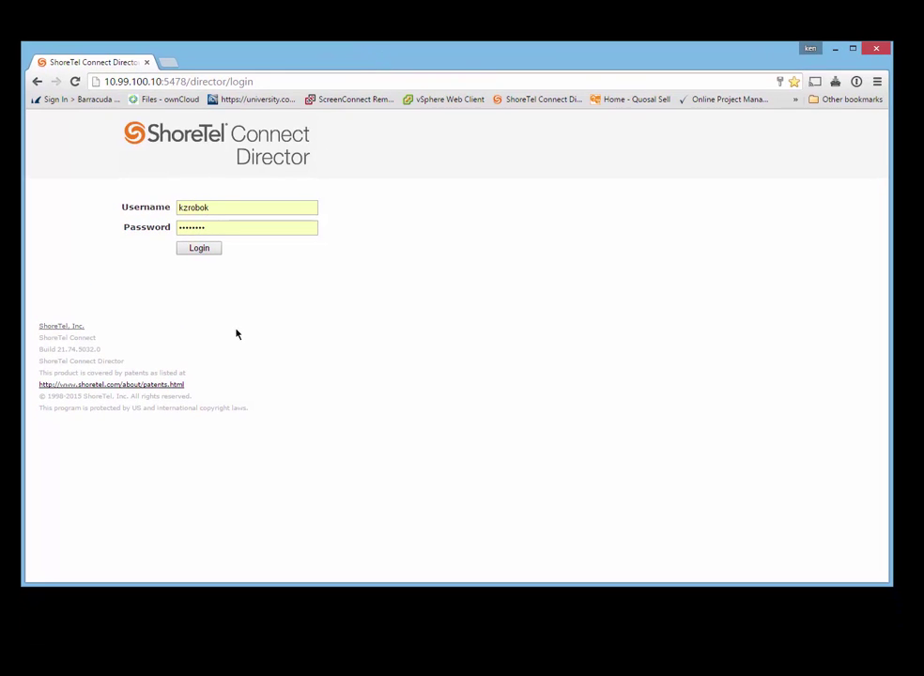
key("ctrl+plus")
key("ctrl+plus")
key("ctrl+plus")
key("ctrl+plus")
key("ctrl+plus")
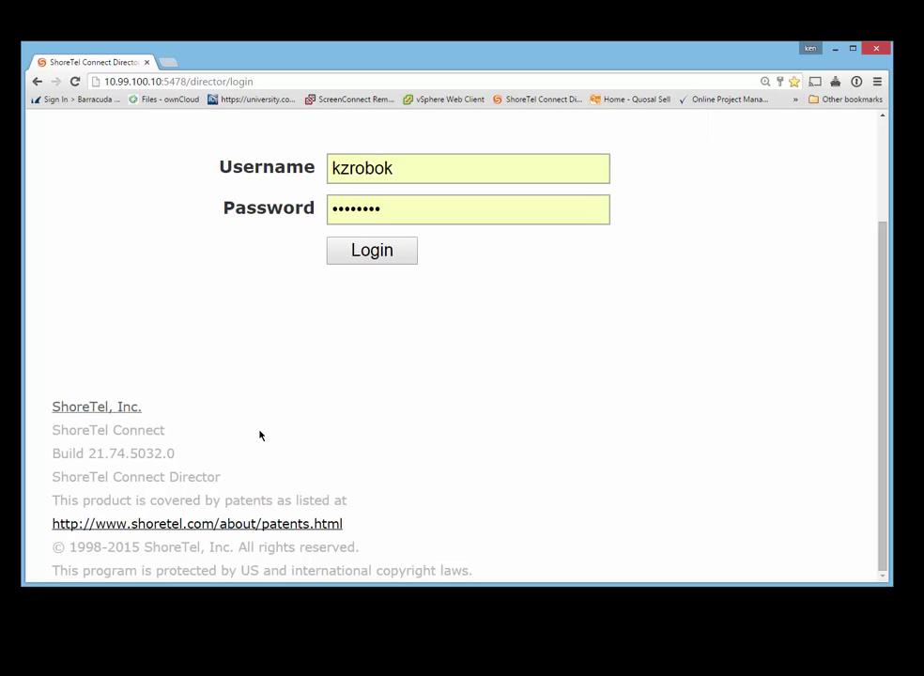
key("ctrl+plus")
key("ctrl+plus")
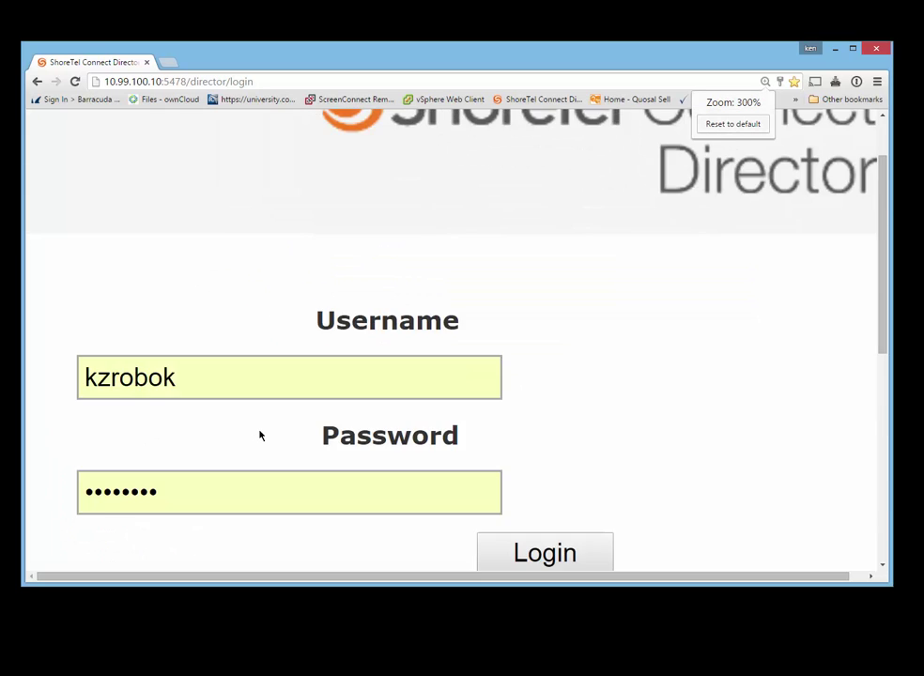
key("ctrl+minus")
key("ctrl+minus")
key("ctrl+minus")
key("ctrl+minus")
key("ctrl+minus")
key("ctrl+minus")
key("ctrl+minus")
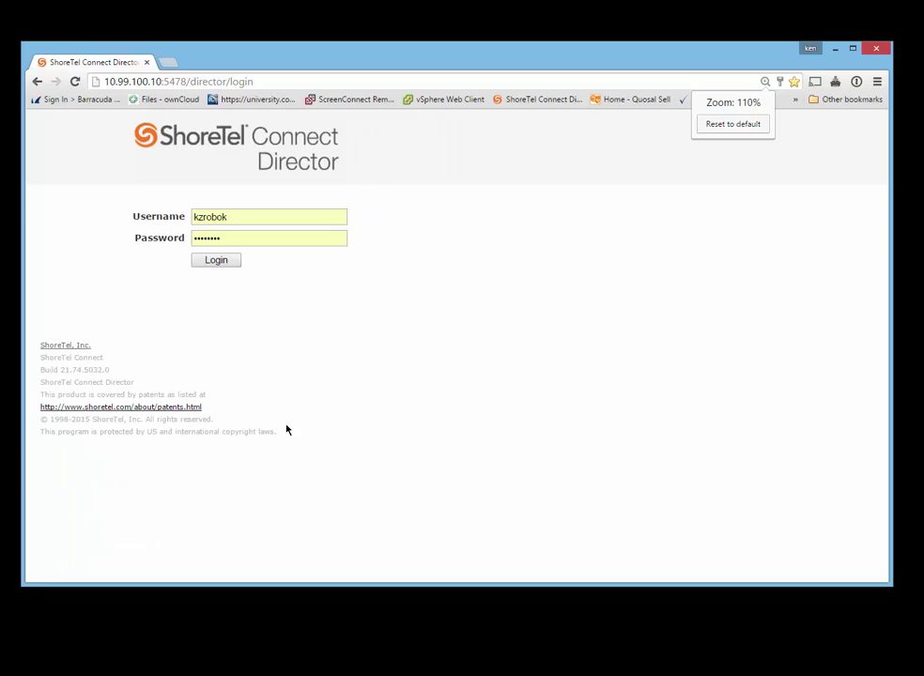
left_click(230, 264)
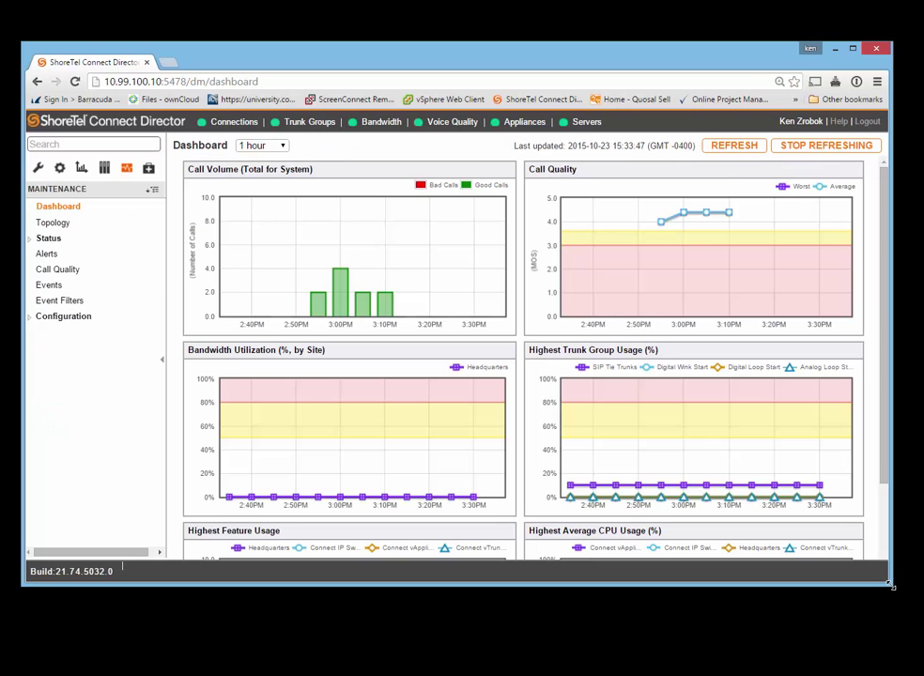
Enlarge the browser window, shrink the page zoom, and check the dashboard time-range options, keeping 1 hour
left_click_drag(892, 587, 911, 626)
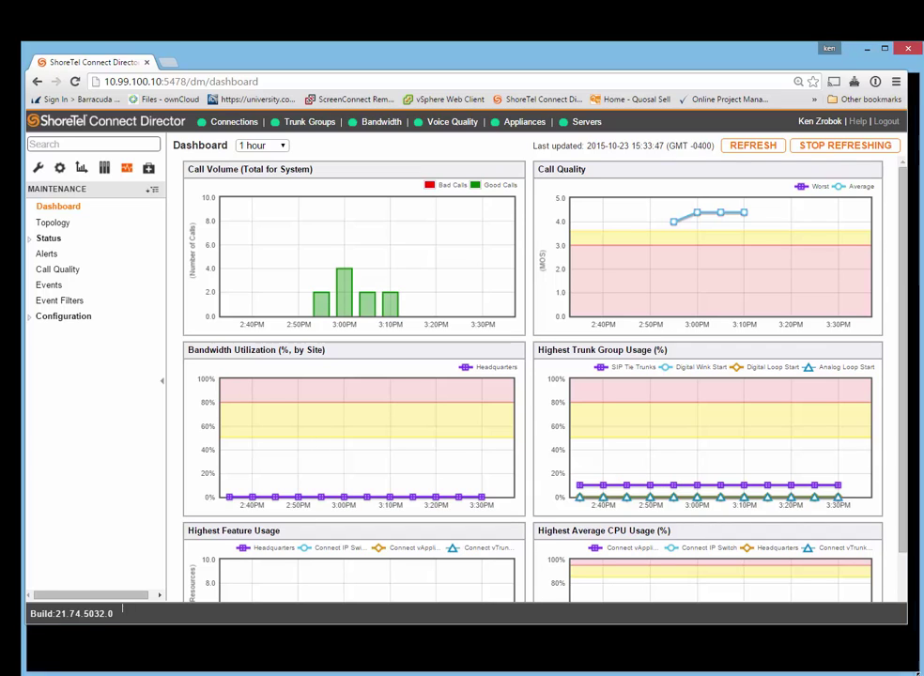
left_click_drag(909, 636, 922, 672)
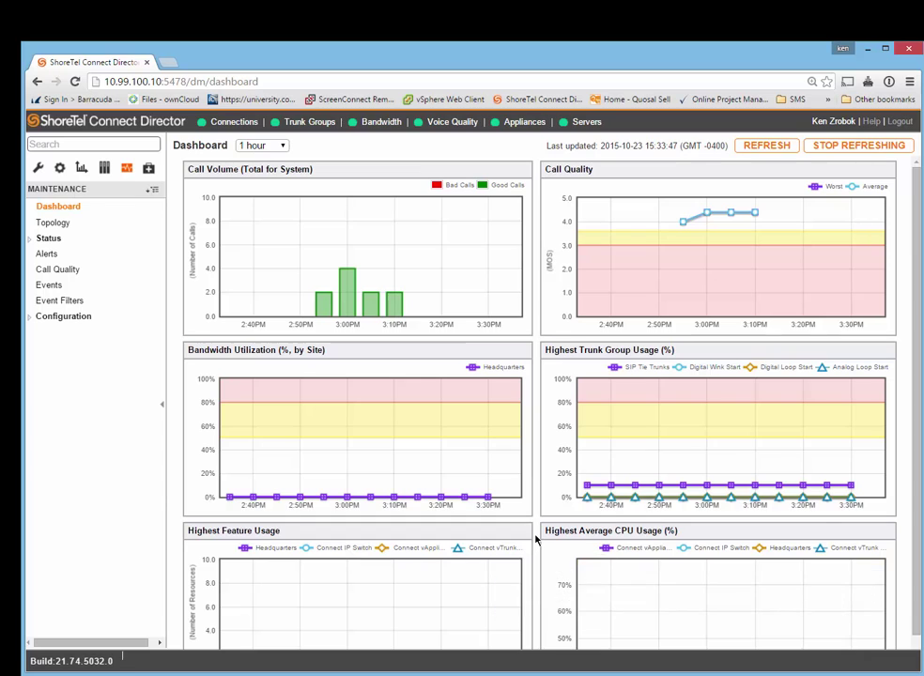
key("ctrl+minus")
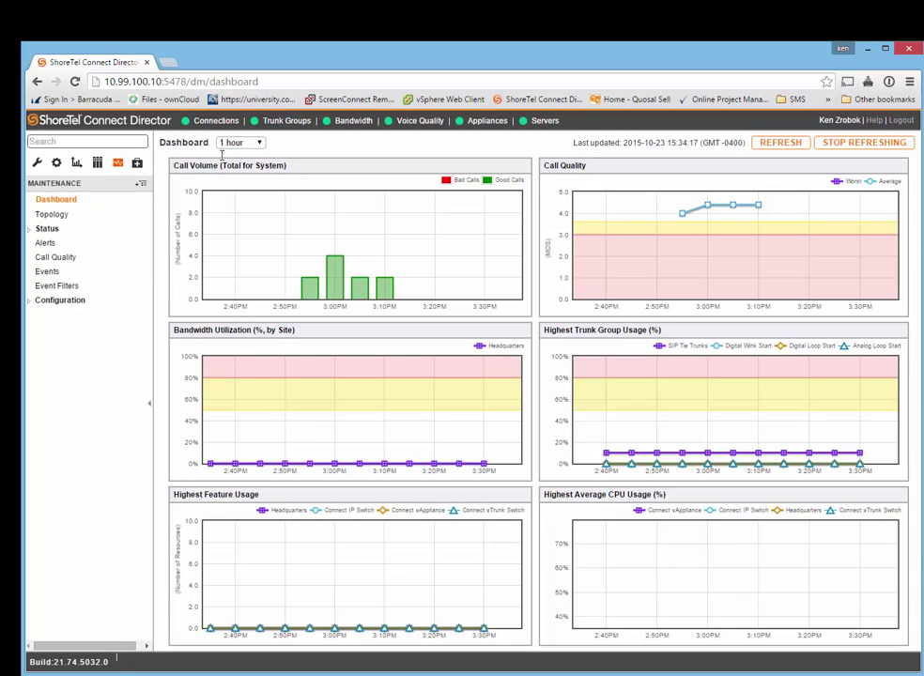
left_click(260, 143)
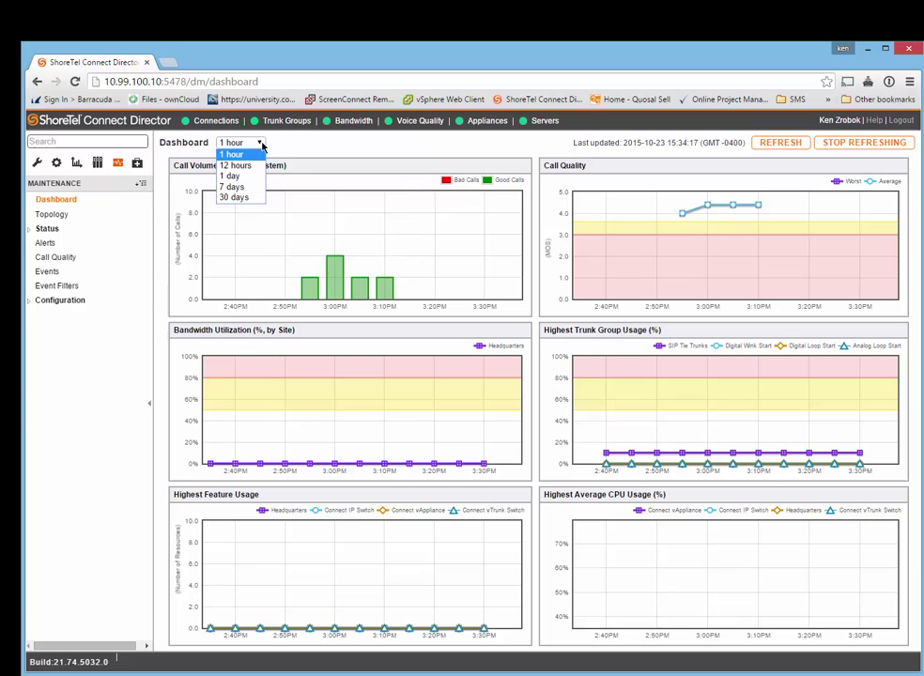
left_click(324, 152)
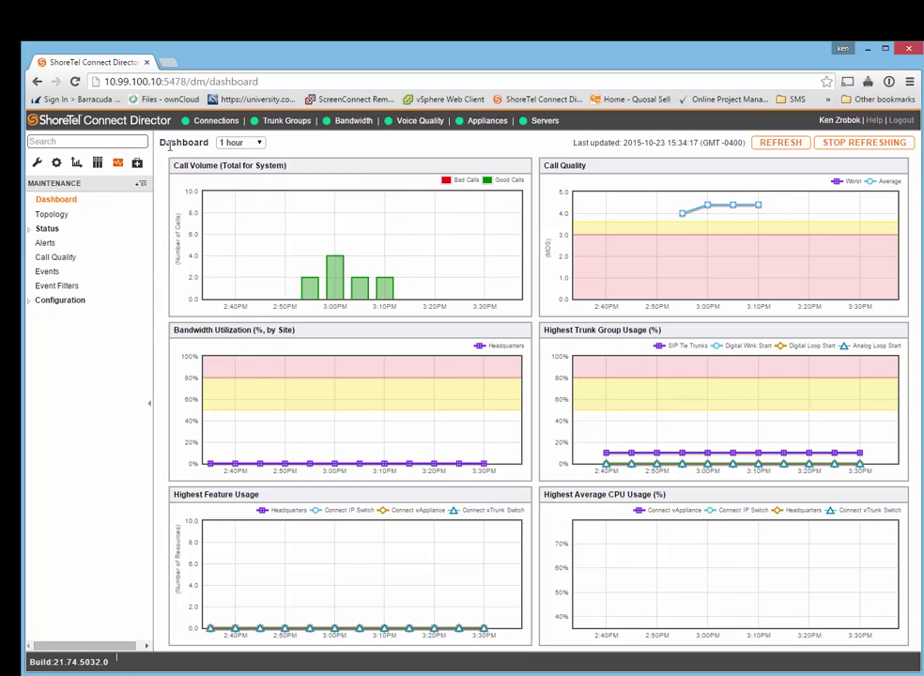
mouse_move(282, 129)
mouse_move(220, 129)
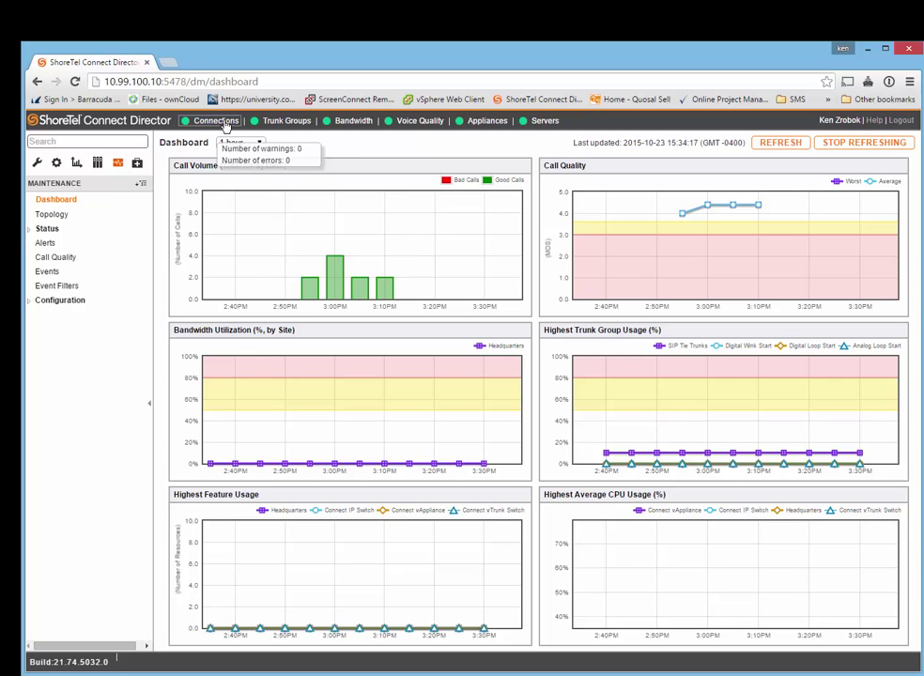
left_click(542, 125)
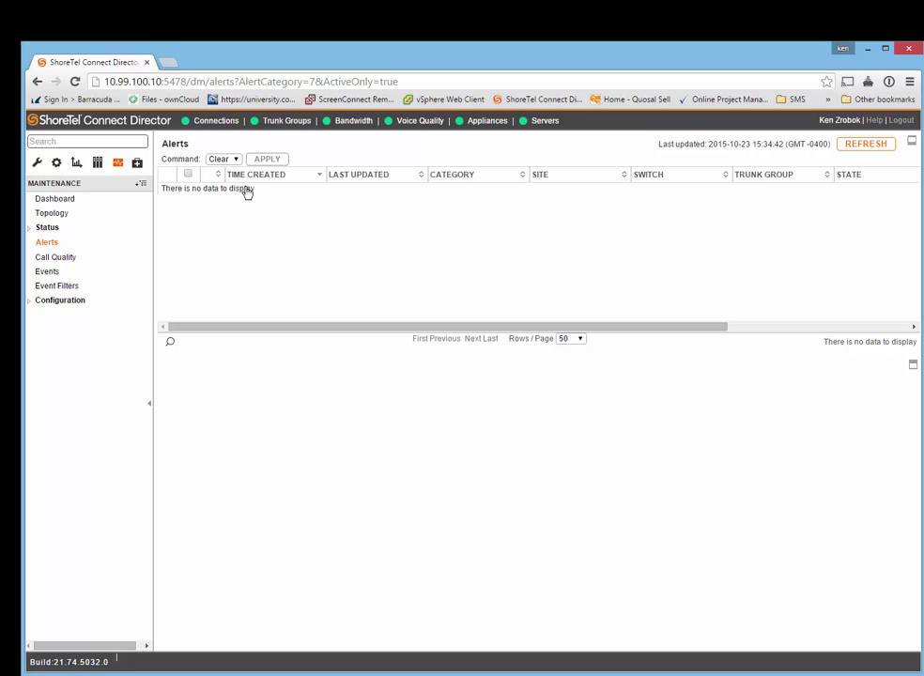
left_click(61, 201)
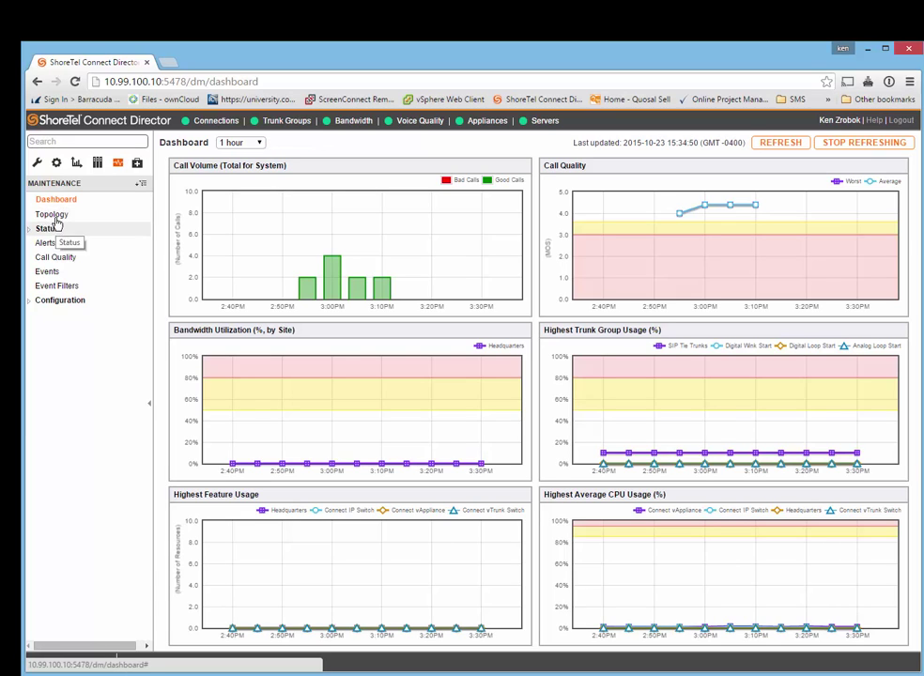
Open the system Topology map and drag the WAN node to the upper left
left_click(54, 215)
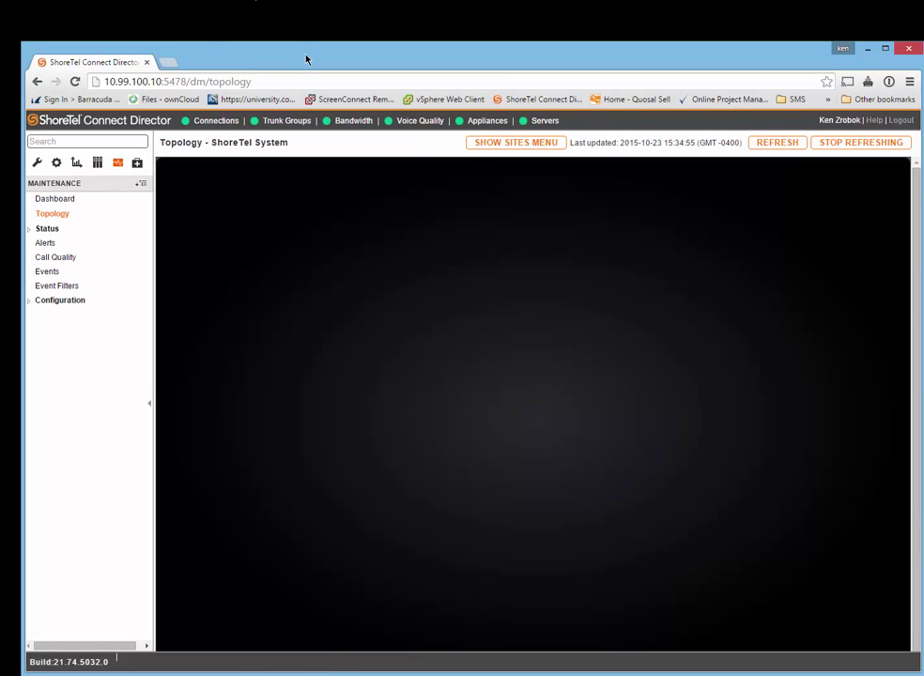
left_click_drag(306, 57, 304, 33)
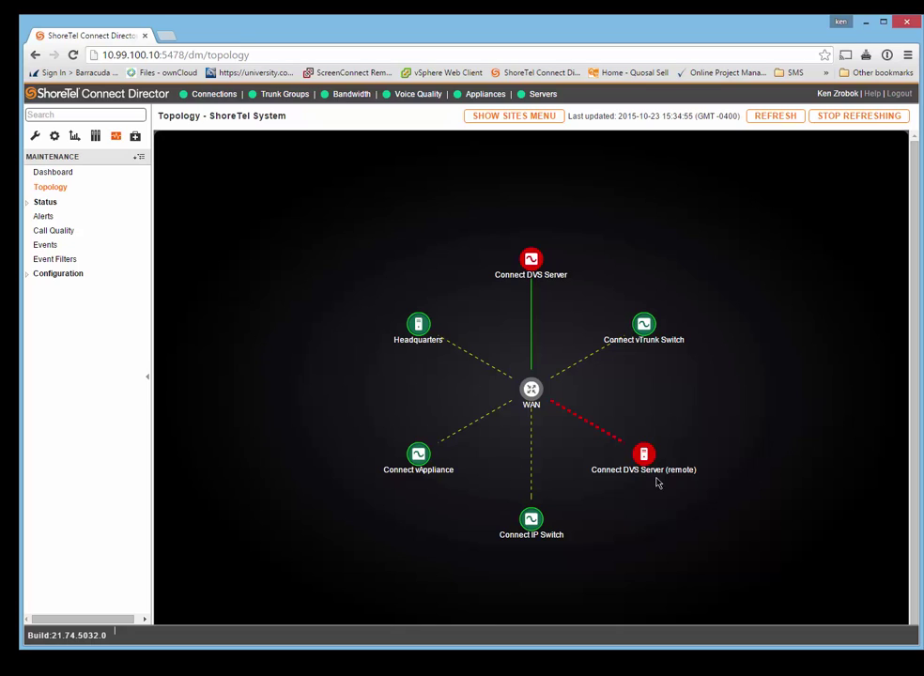
mouse_move(638, 458)
mouse_move(548, 260)
left_click_drag(531, 389, 699, 195)
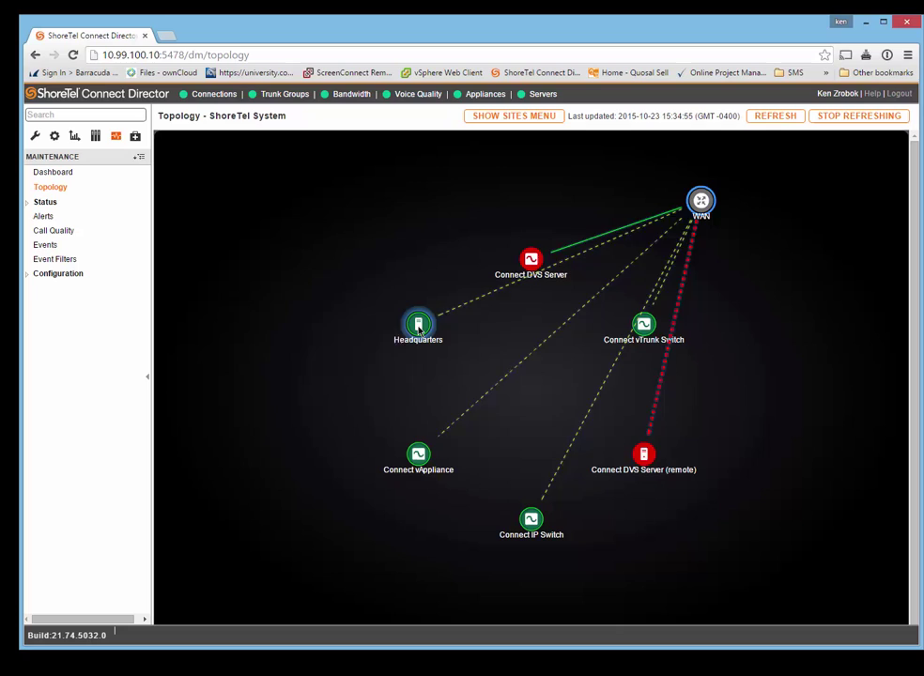
Show the connections of Headquarters and then the Connect vTrunk Switch on the map
left_click(418, 329)
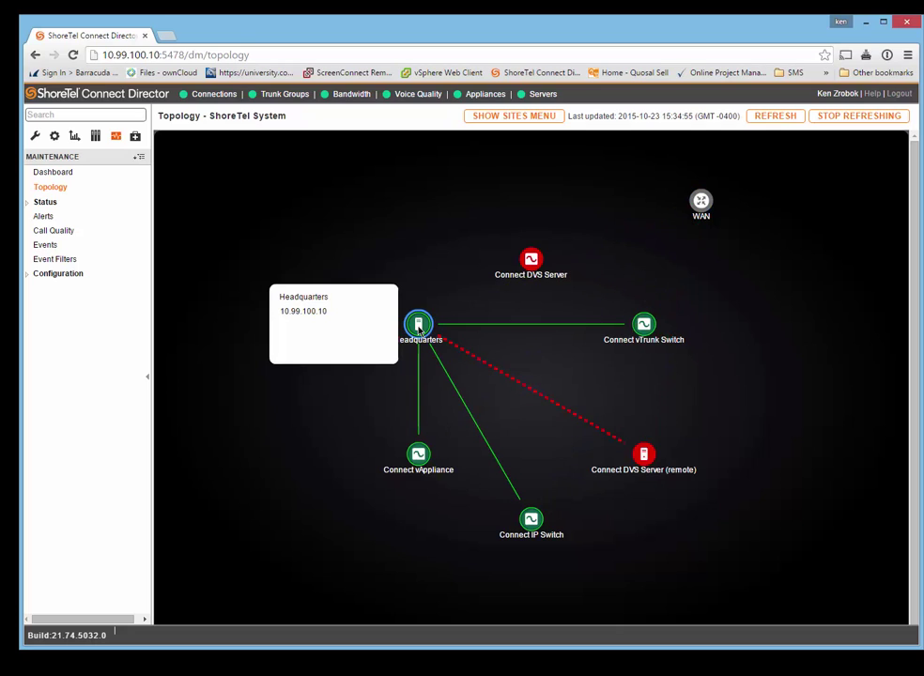
mouse_move(422, 463)
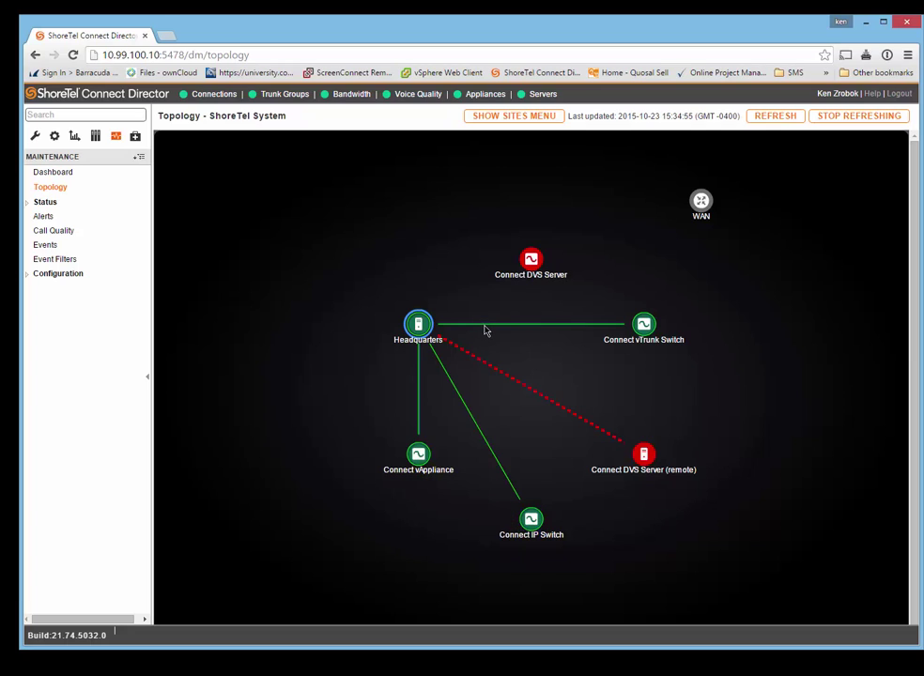
left_click(644, 324)
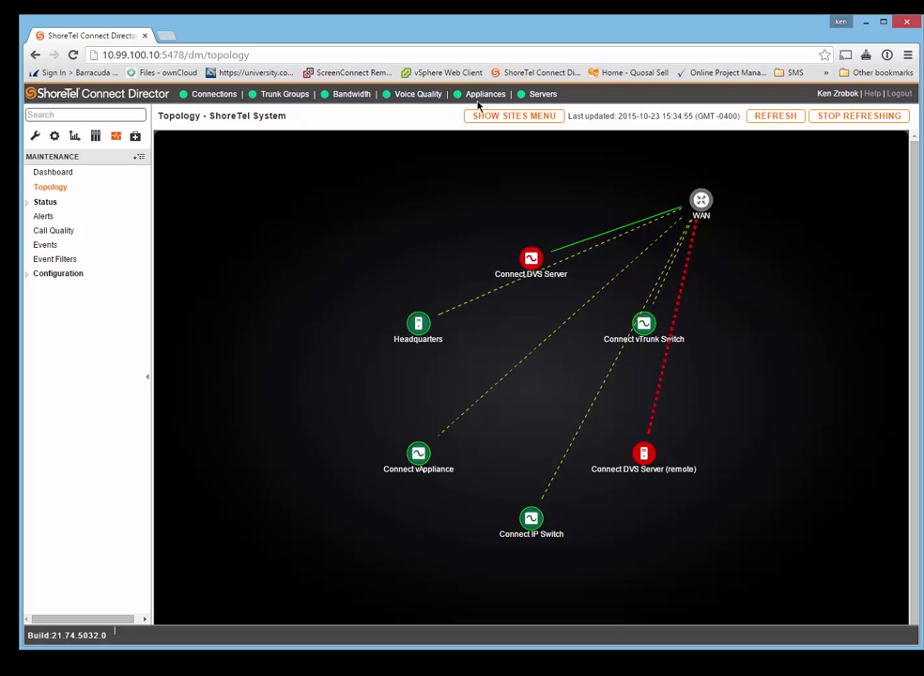
Open Status > System and select the Headquarters site from the overview
left_click(70, 201)
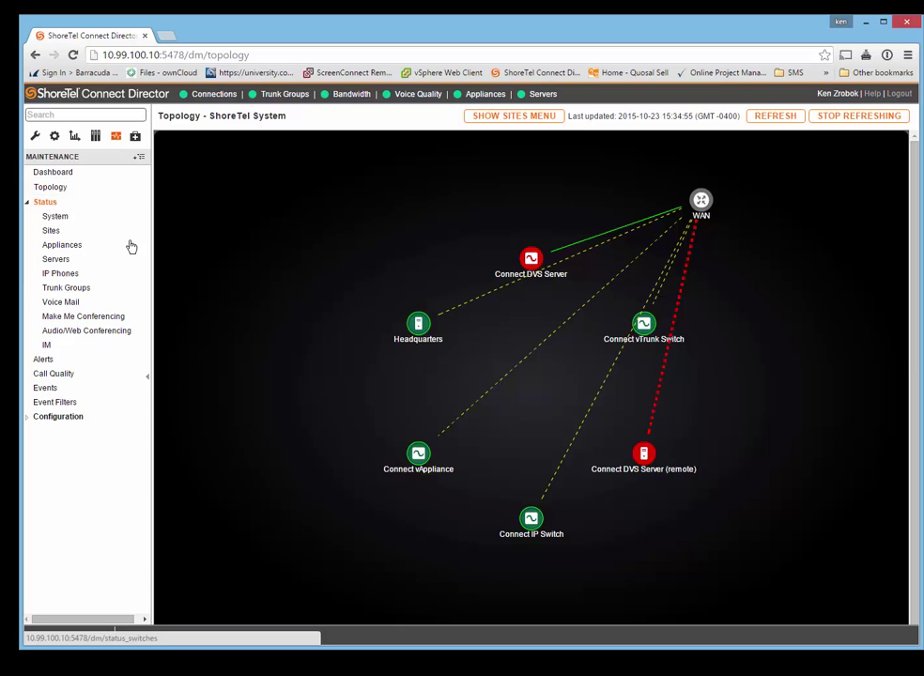
left_click(72, 218)
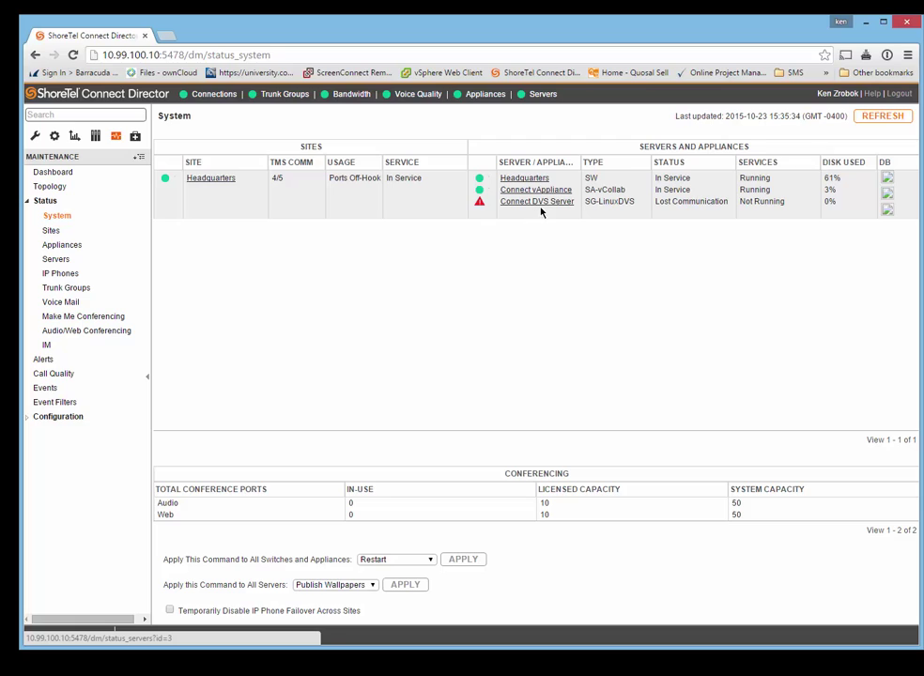
left_click(220, 184)
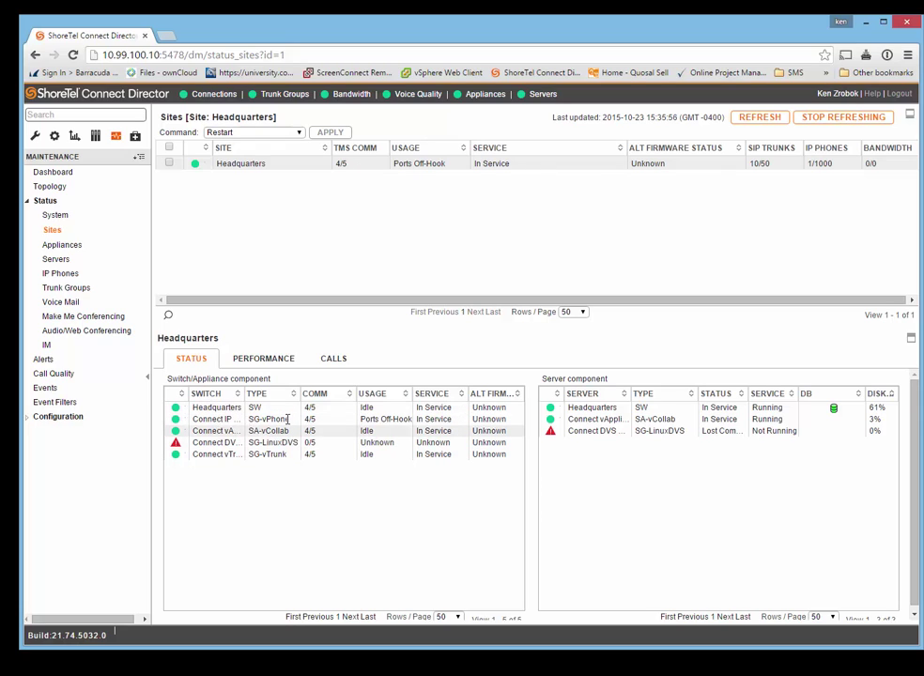
Widen the Switch column, view Performance charts, then maximize the Headquarters call list of 132 calls
left_click_drag(241, 393, 284, 393)
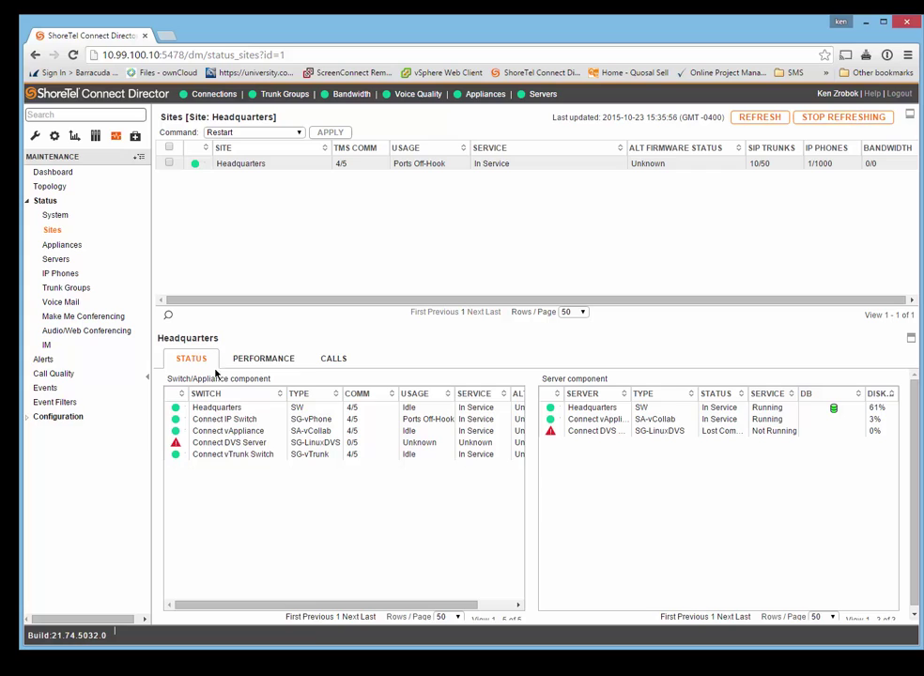
left_click(263, 360)
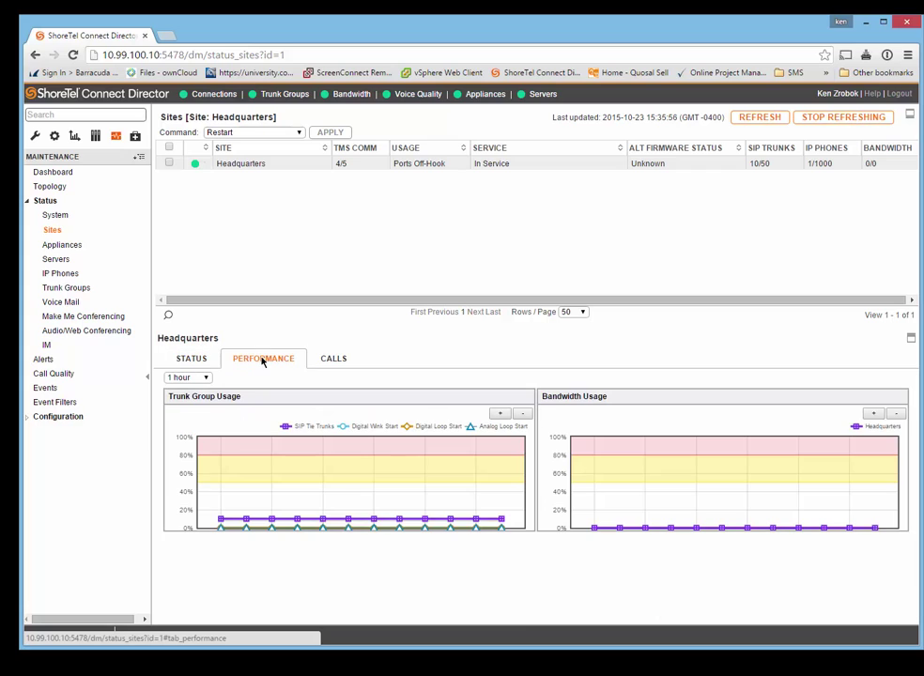
left_click(333, 360)
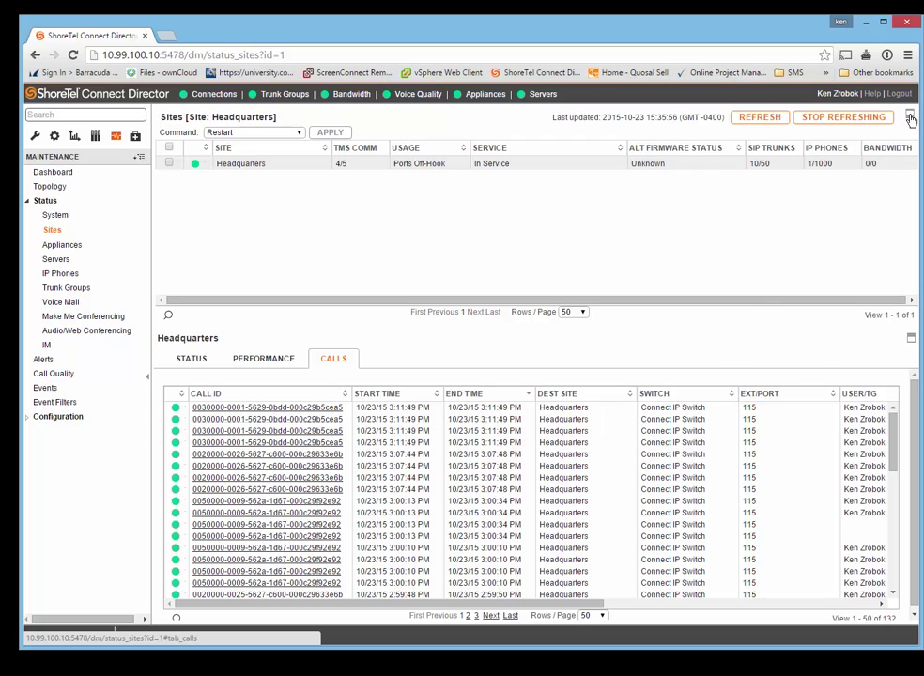
left_click(911, 337)
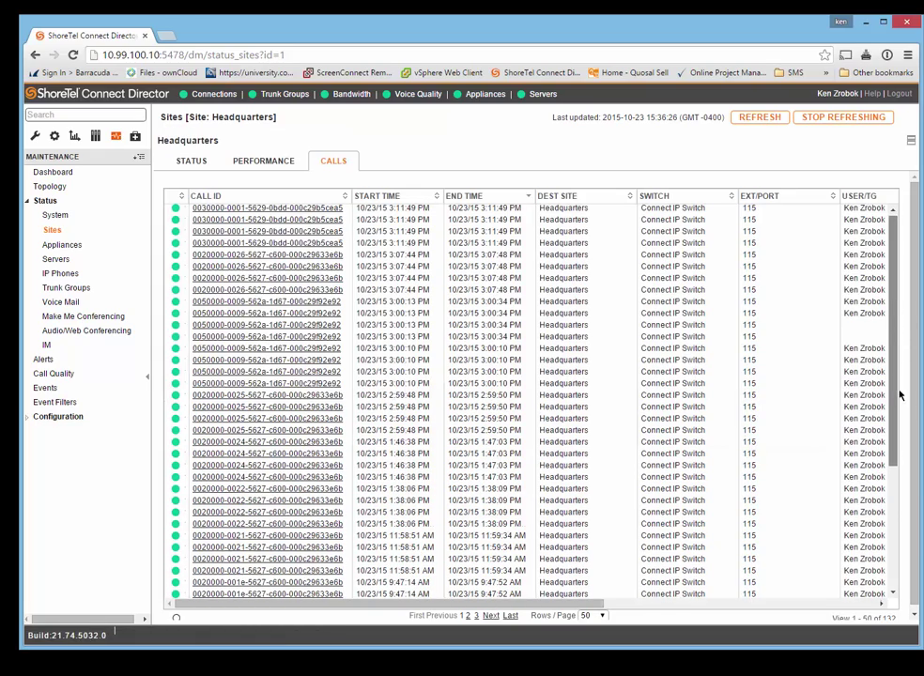
left_click_drag(899, 392, 242, 284)
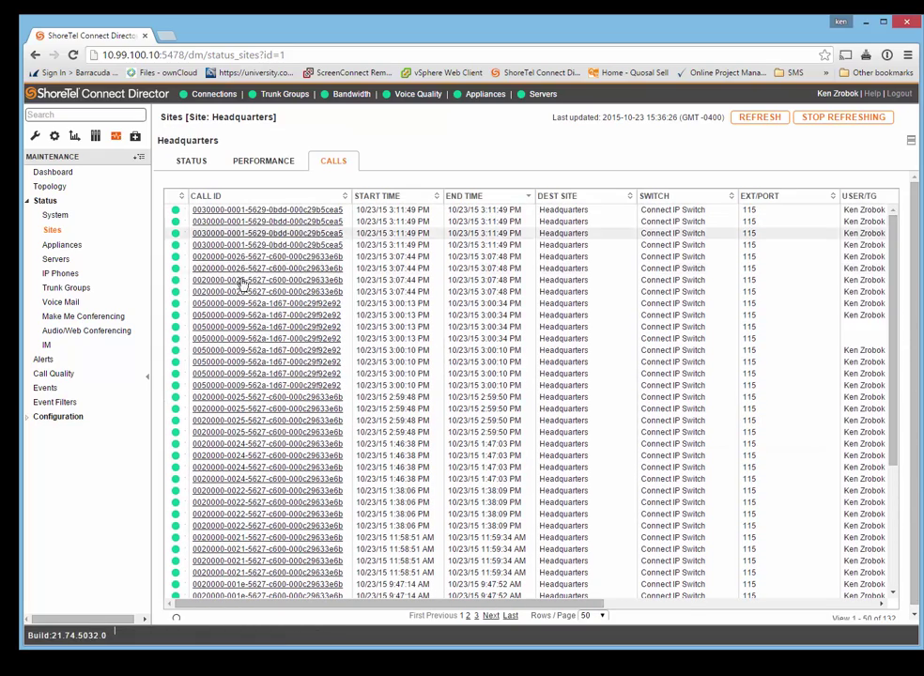
Inspect the first call's quality details and IP path trace, restore the call grid, then open Alerts
left_click(265, 238)
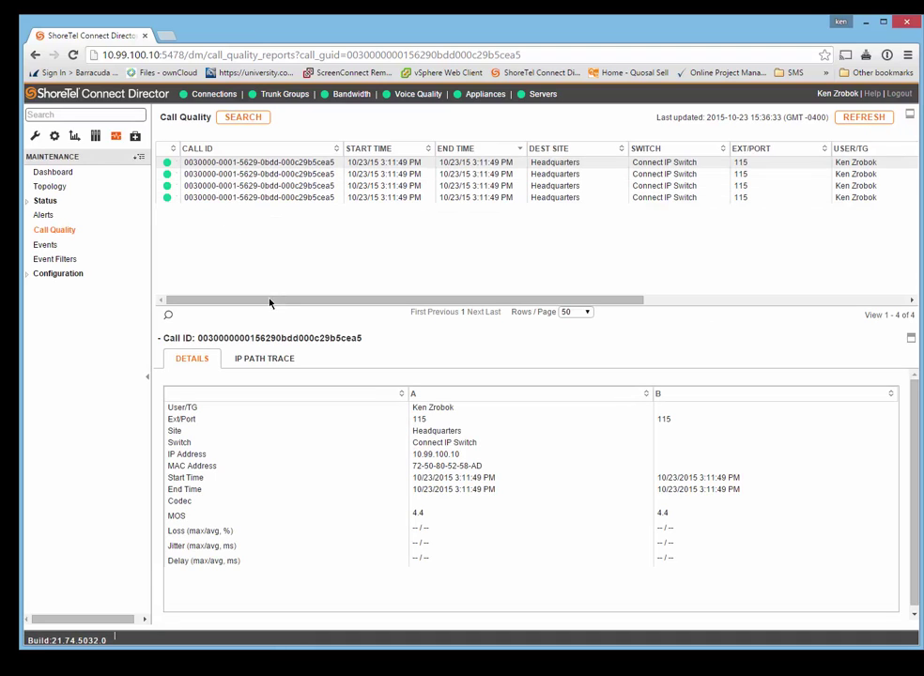
left_click_drag(364, 338, 157, 338)
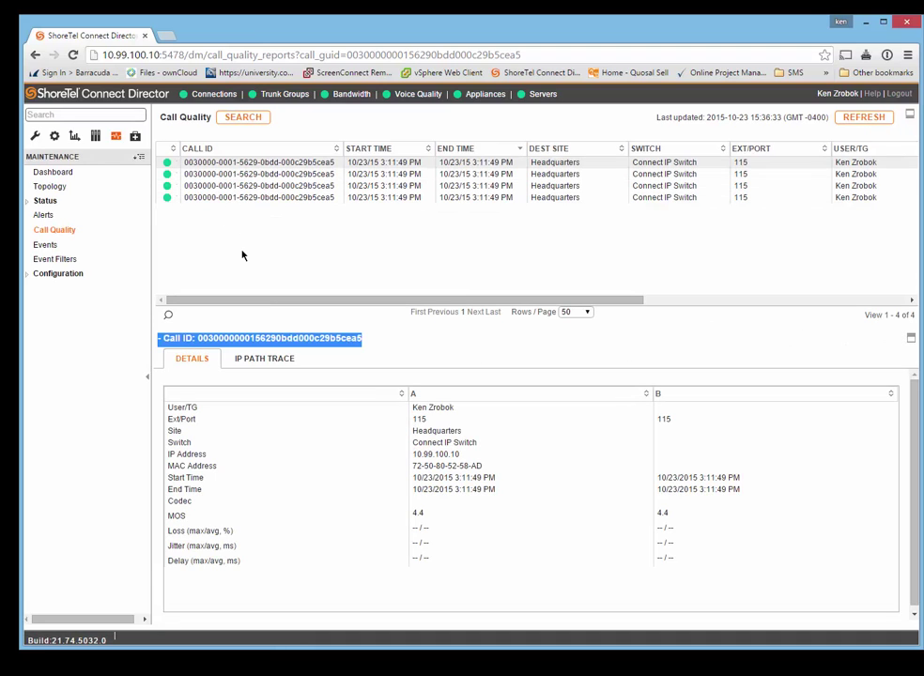
left_click(911, 338)
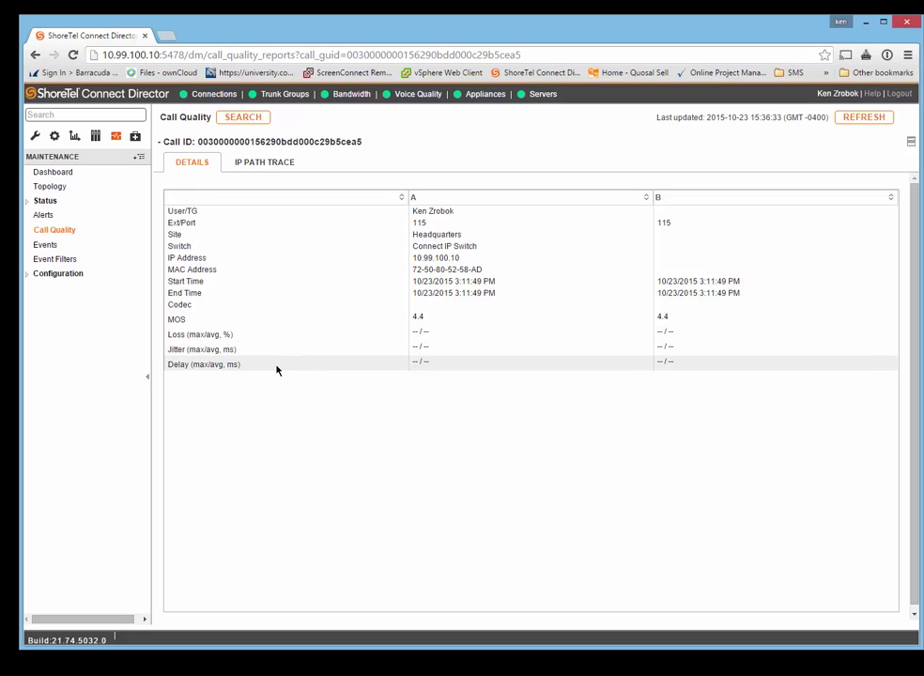
left_click(258, 163)
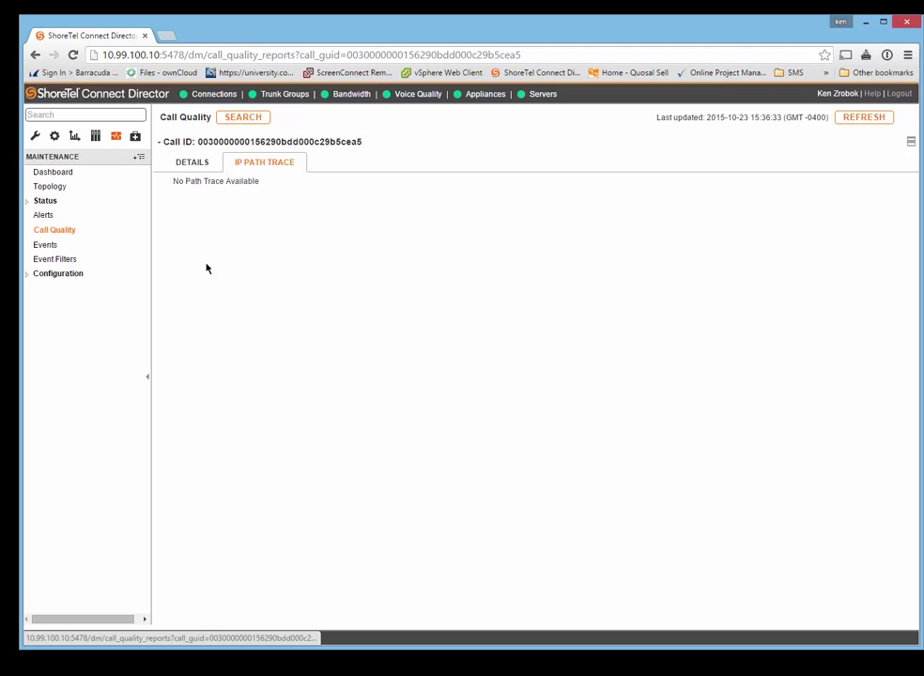
left_click(189, 171)
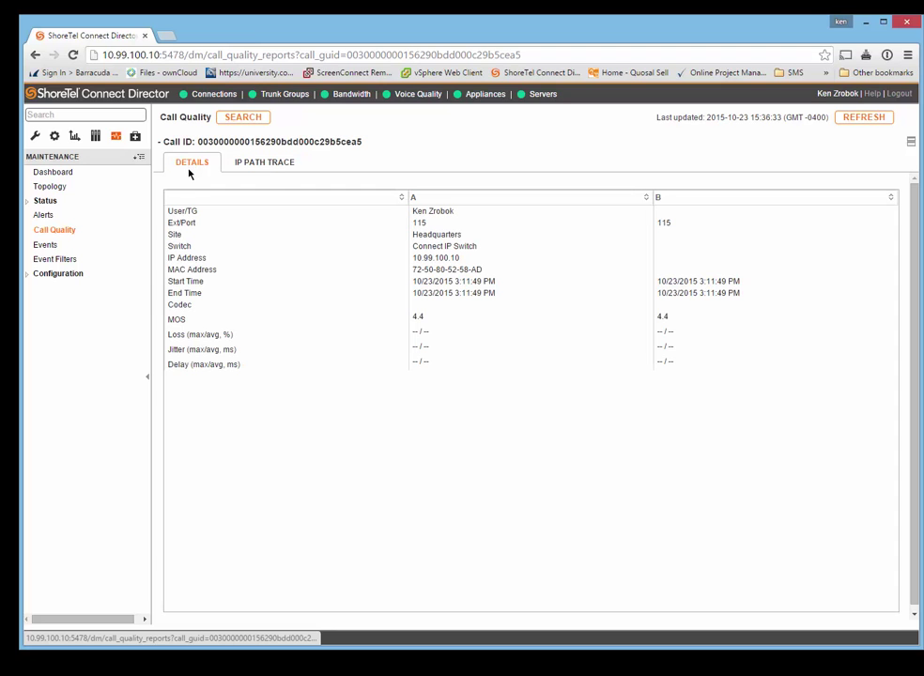
left_click(911, 143)
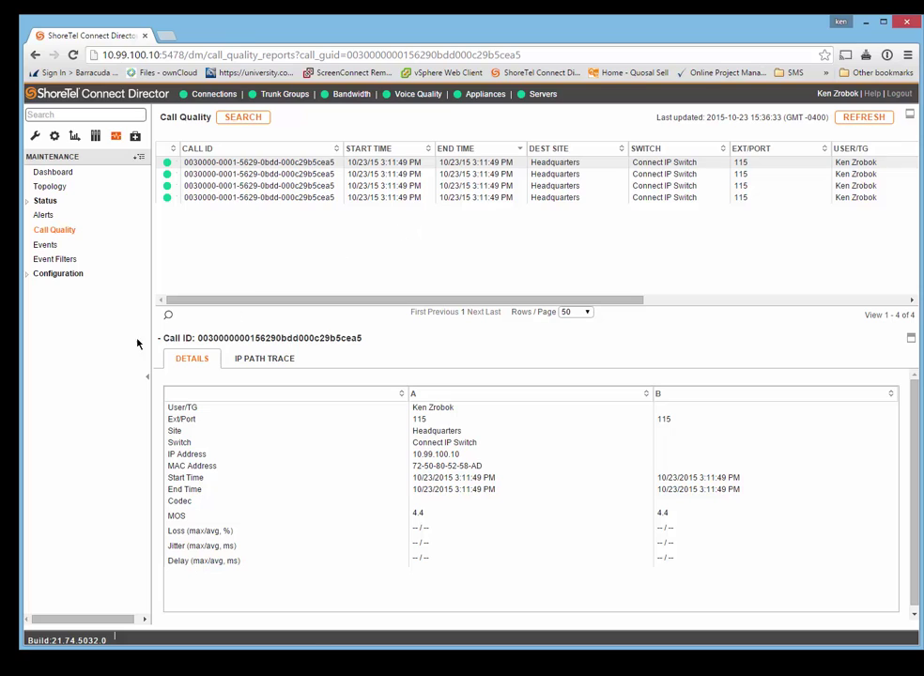
left_click(45, 216)
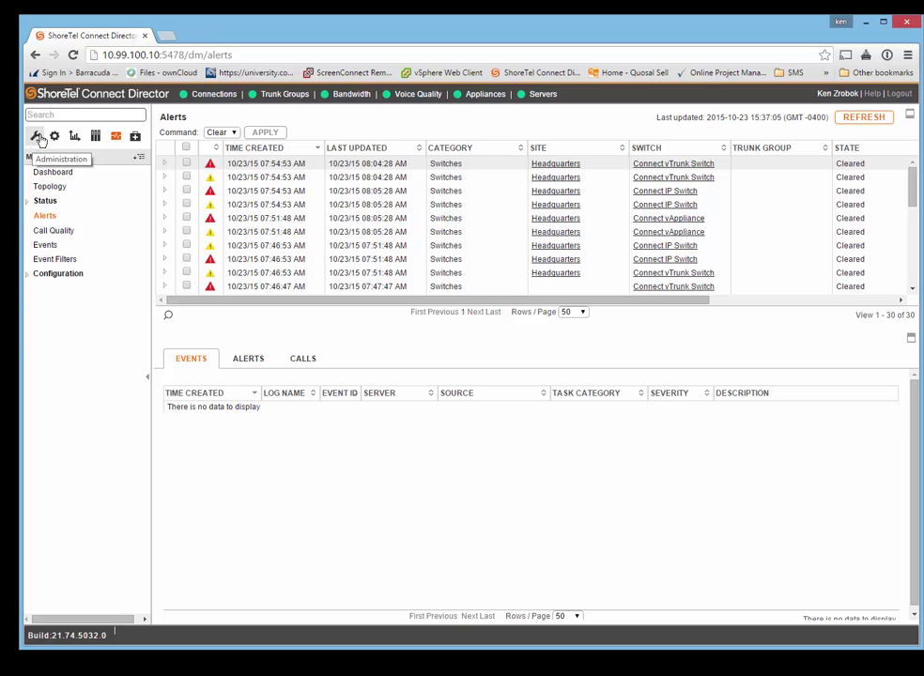
Switch to the Administration pages and search the navigation for 'ro' to find Roles
left_click(35, 138)
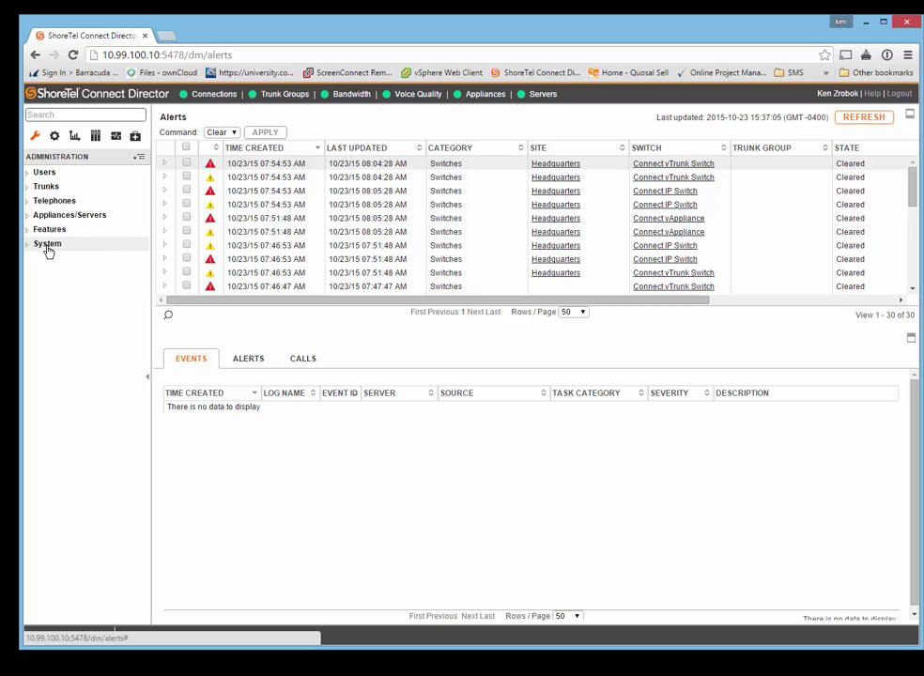
left_click(81, 117)
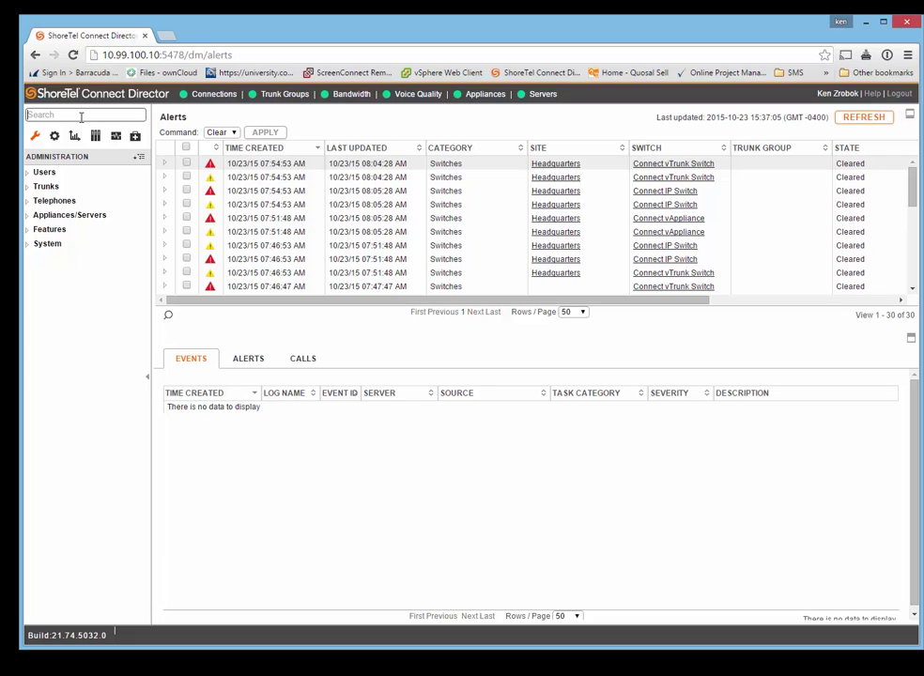
type("roles")
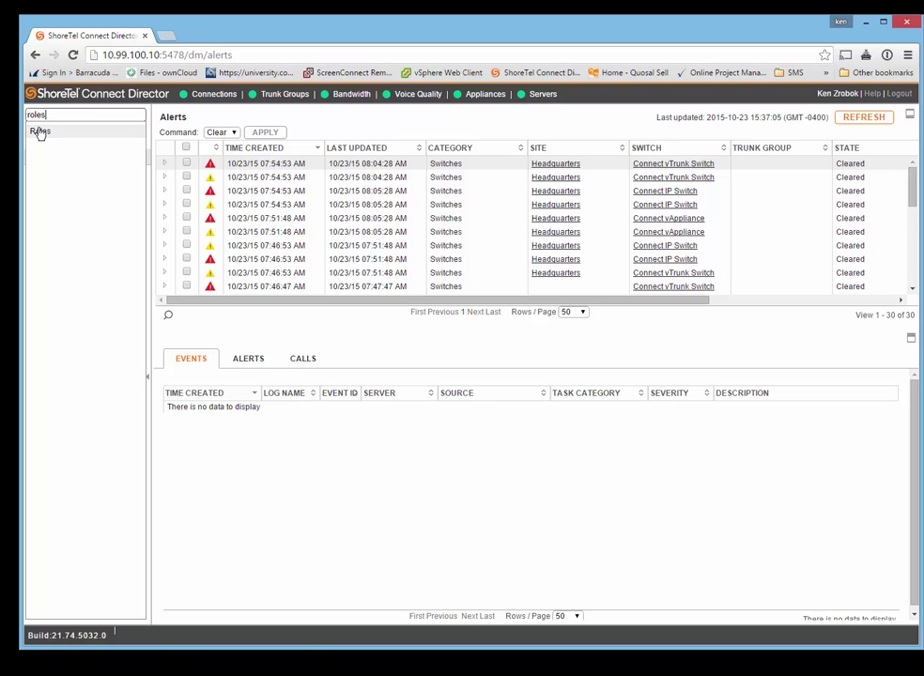
Open Roles and review the Accounts and Directories role's user, group, distribution list, workgroup and site settings
left_click(40, 131)
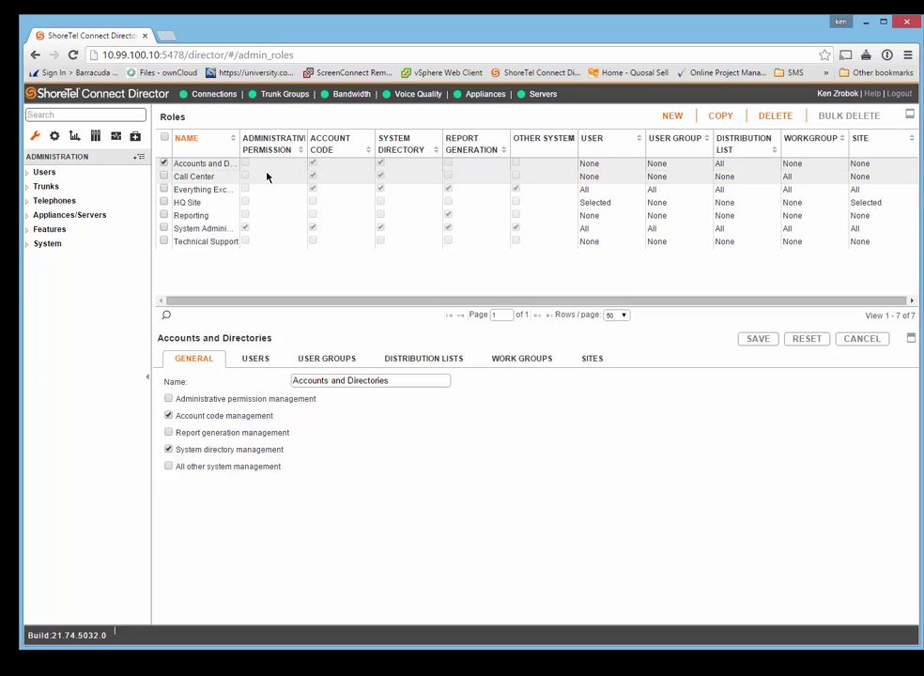
left_click(270, 364)
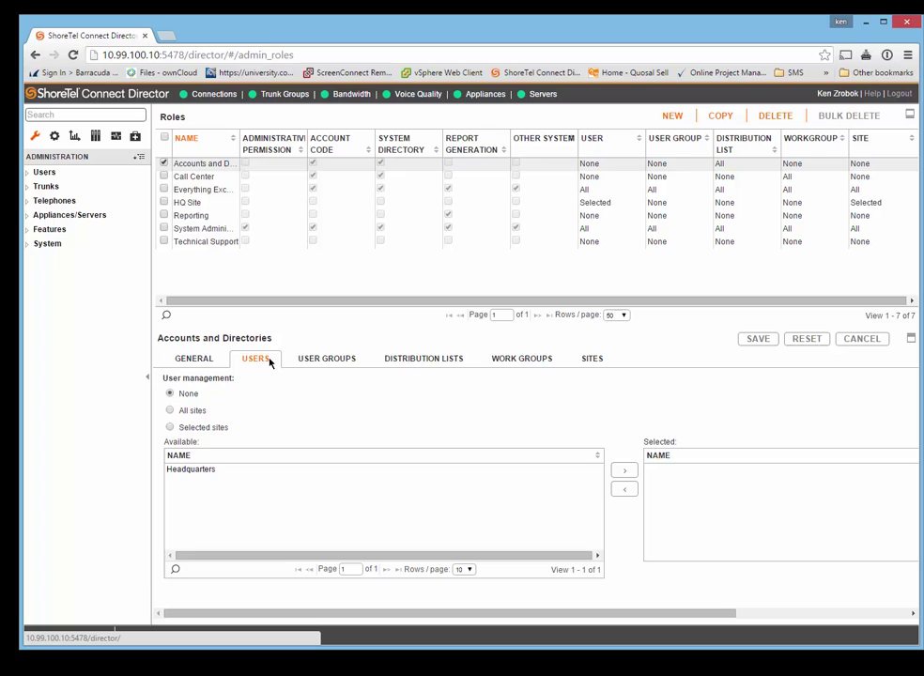
left_click(319, 359)
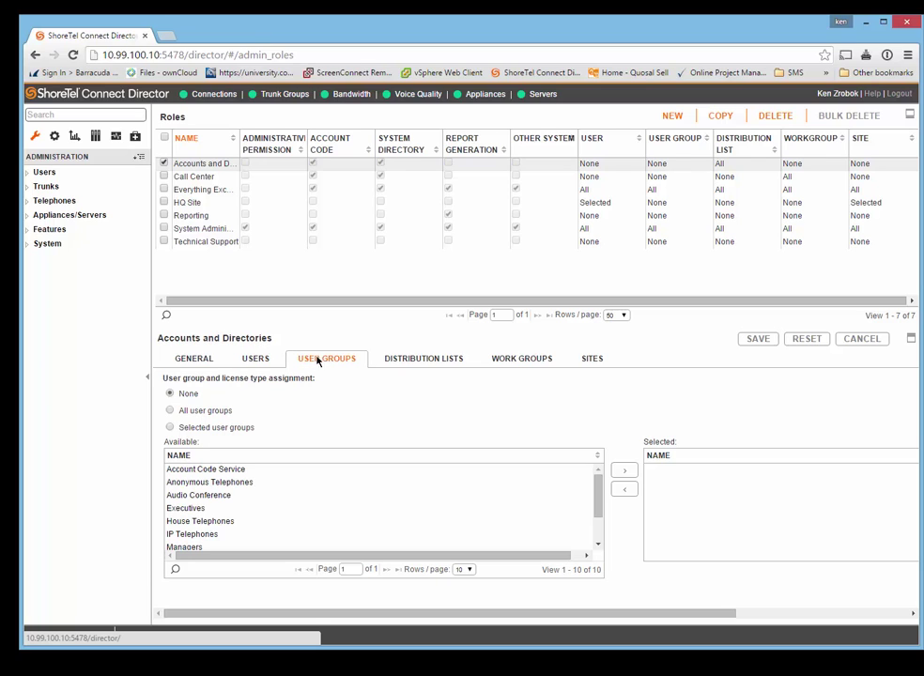
left_click(423, 359)
left_click(521, 361)
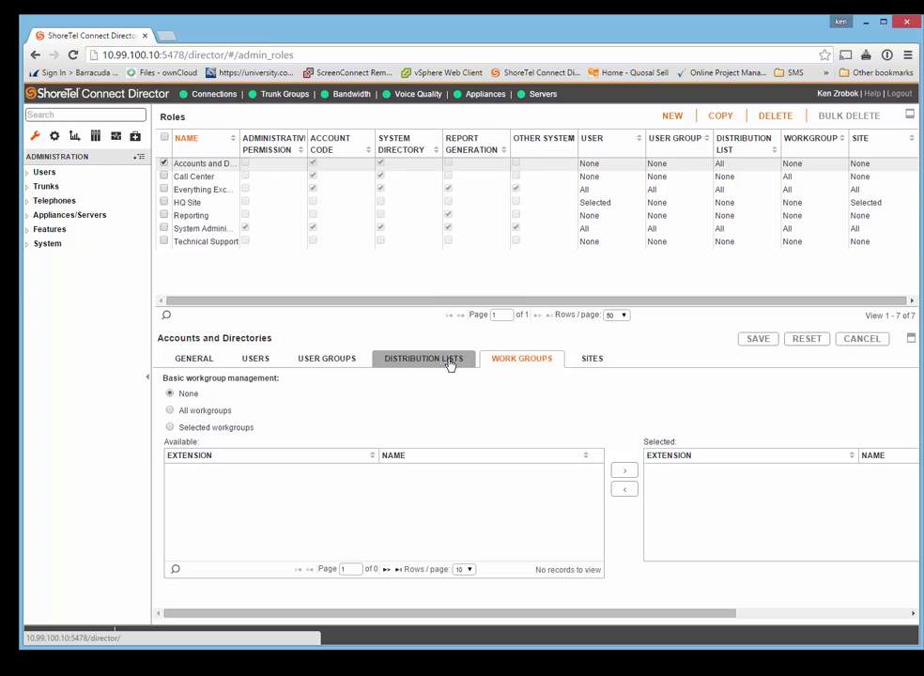
left_click(592, 359)
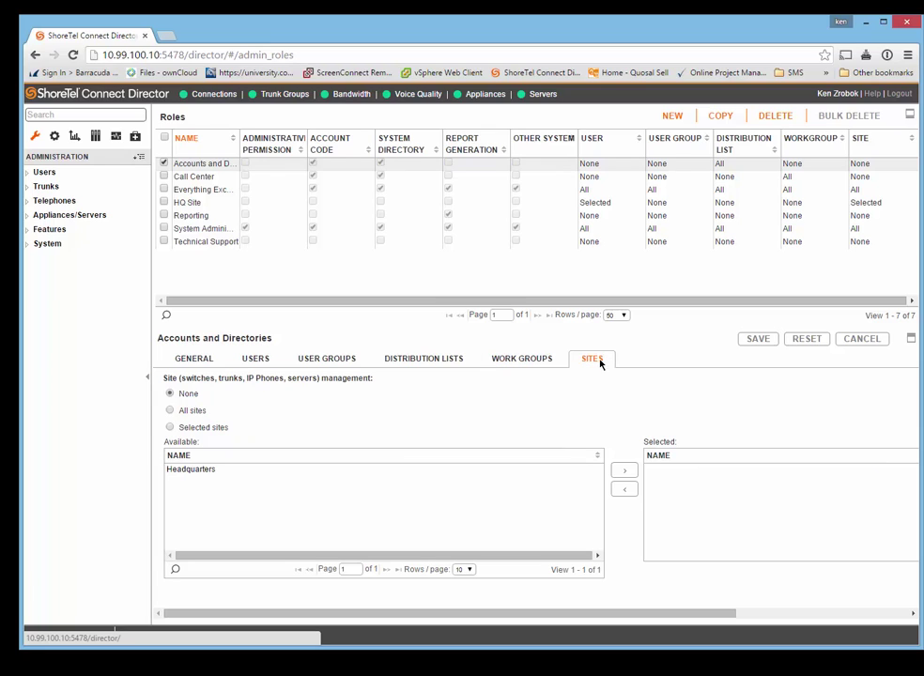
left_click(203, 369)
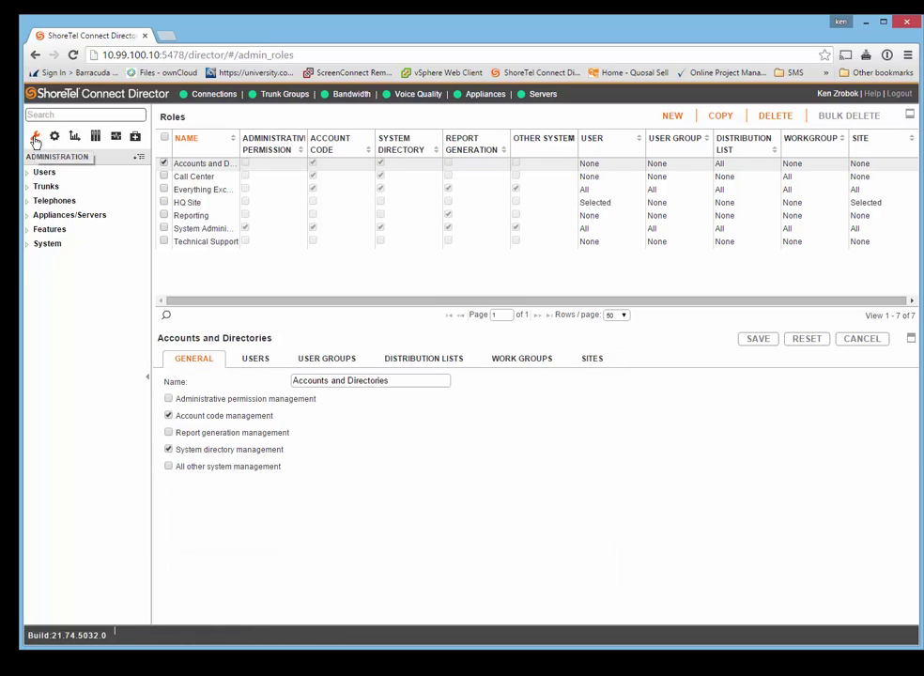
Review the five Platform Equipment appliances, then open the empty Spare Switches list
left_click(68, 216)
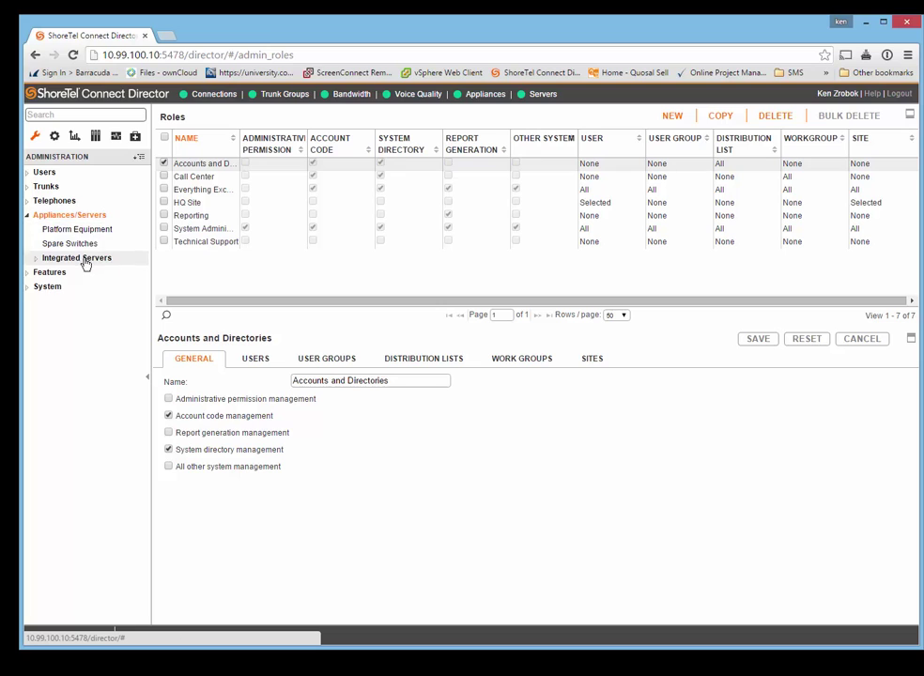
left_click(77, 230)
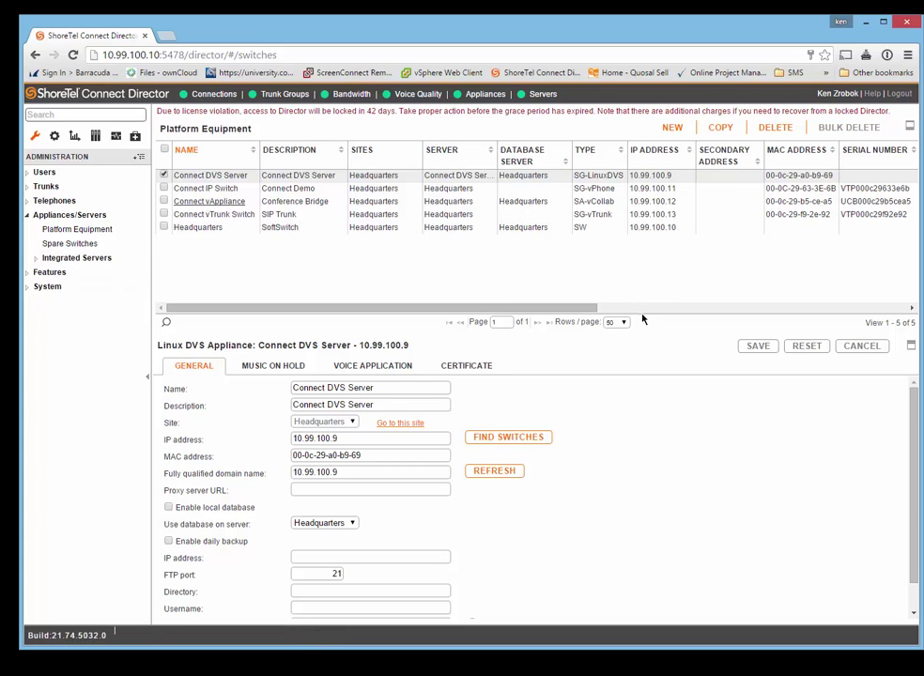
scroll(603, 402, "down", 1)
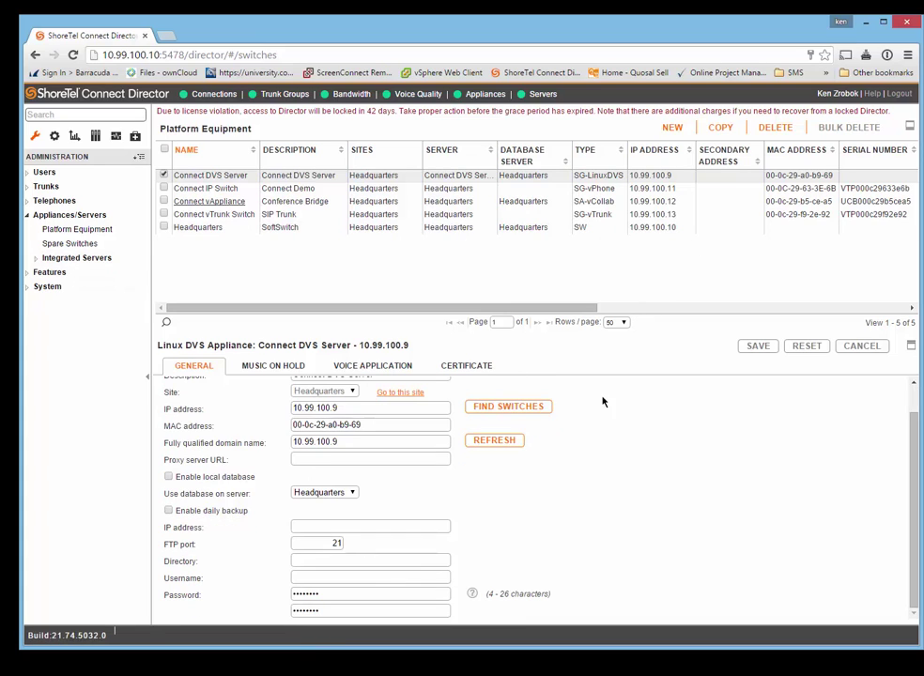
scroll(470, 422, "up", 1)
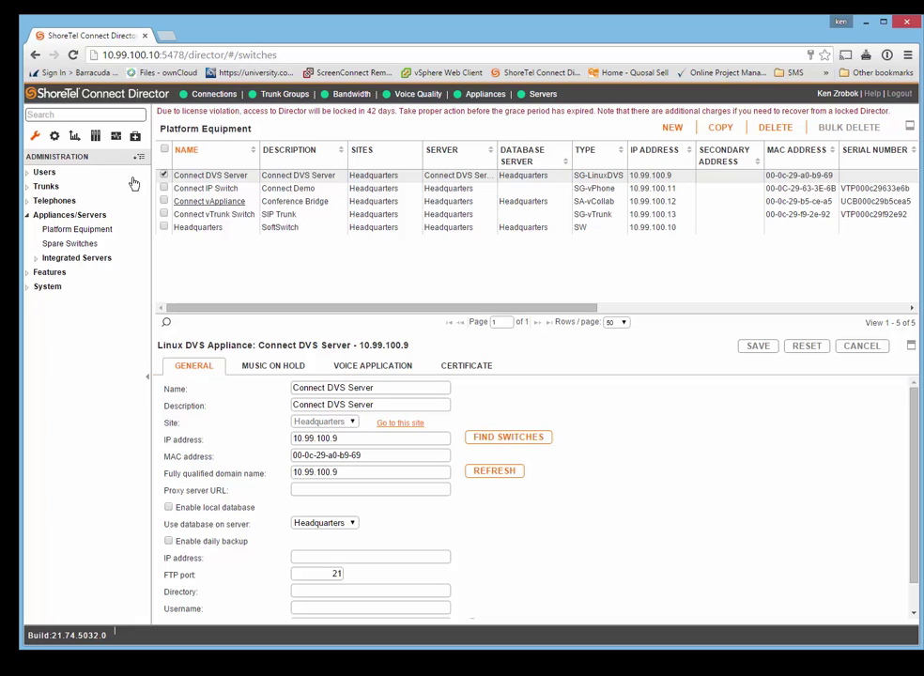
left_click(66, 242)
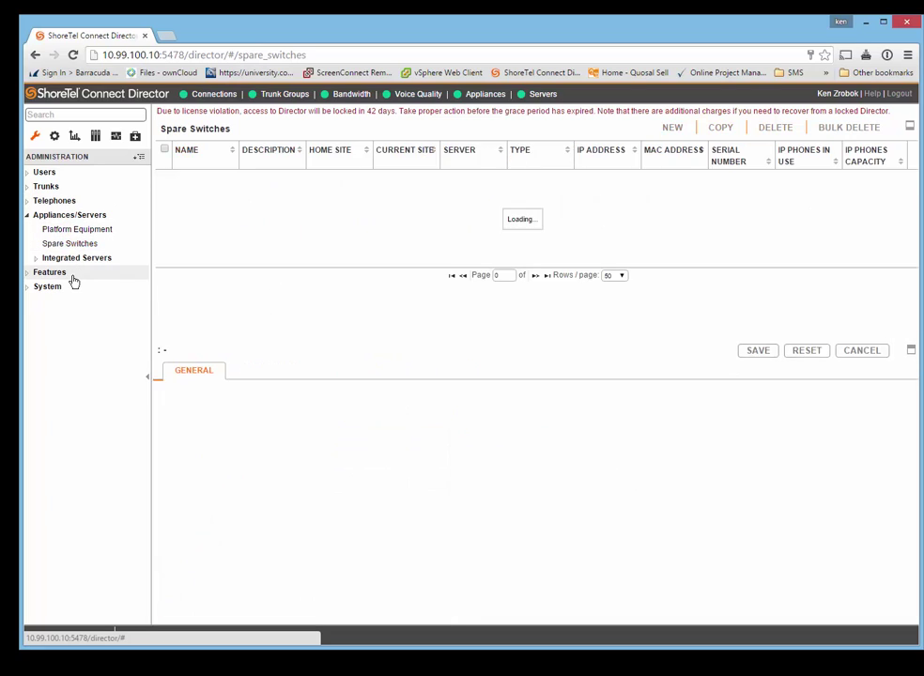
Expand System and Hybrid to open System Information, showing SAMS on localhost and HQ server 10.99.100.10
left_click(65, 216)
left_click(56, 231)
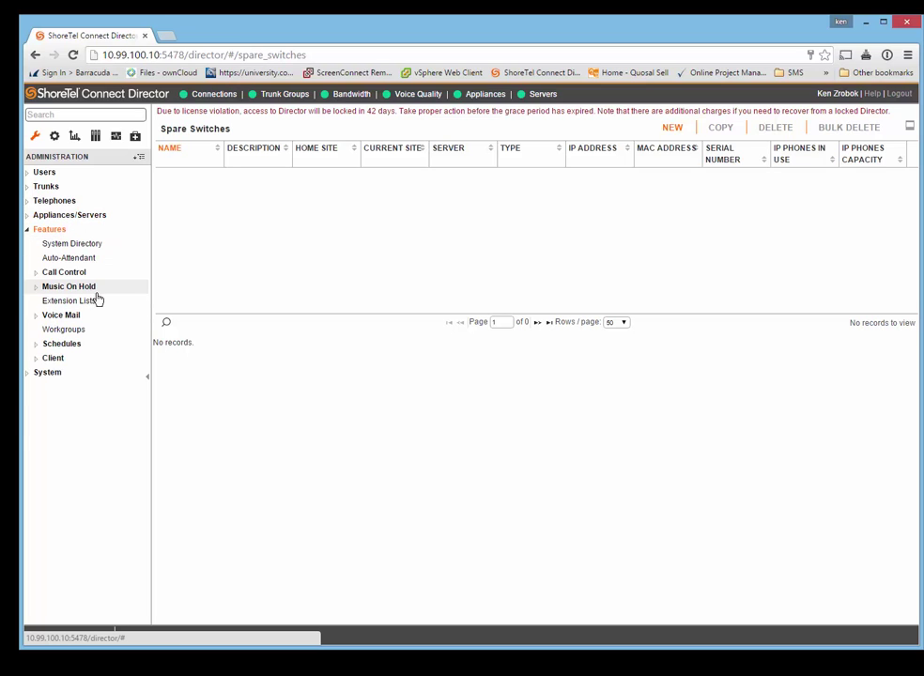
left_click(47, 229)
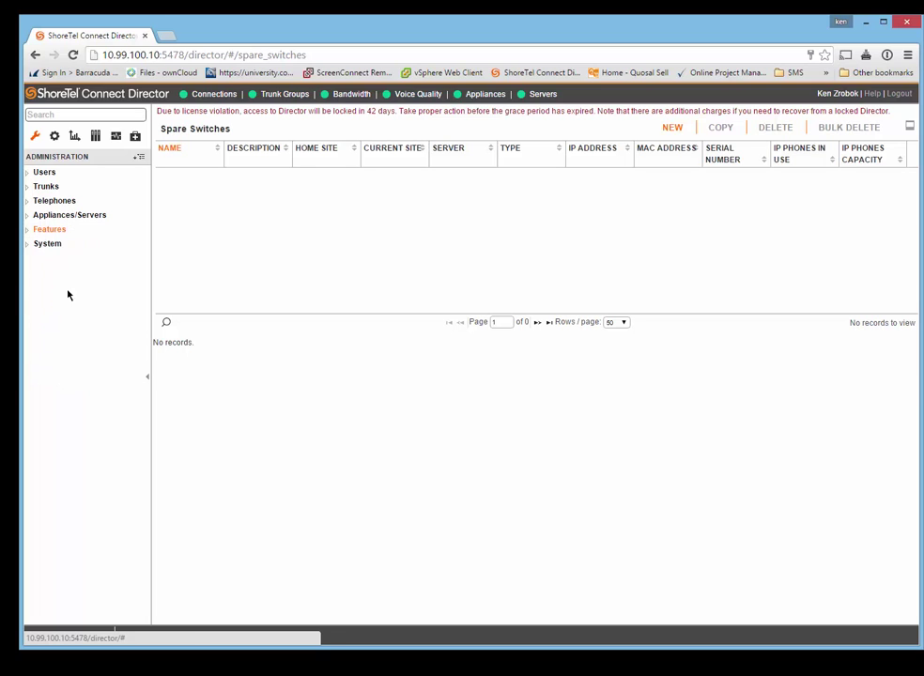
left_click(47, 246)
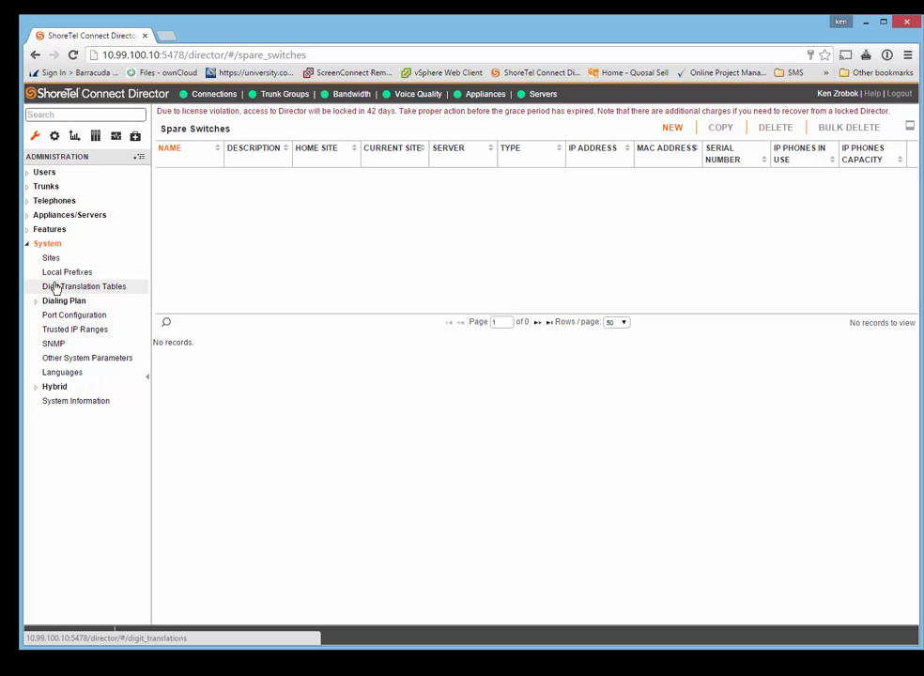
left_click(54, 386)
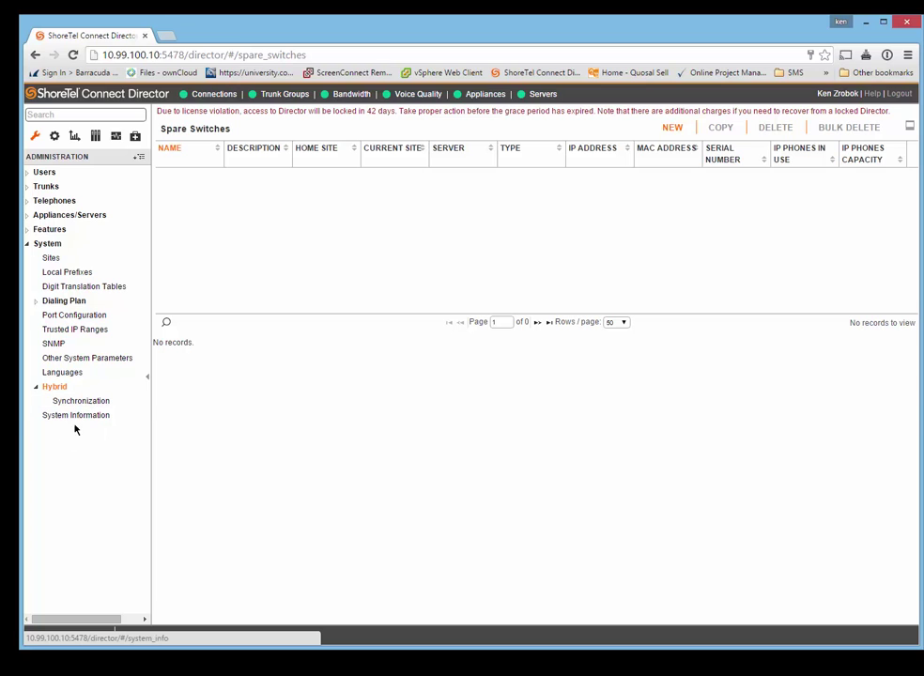
left_click(78, 420)
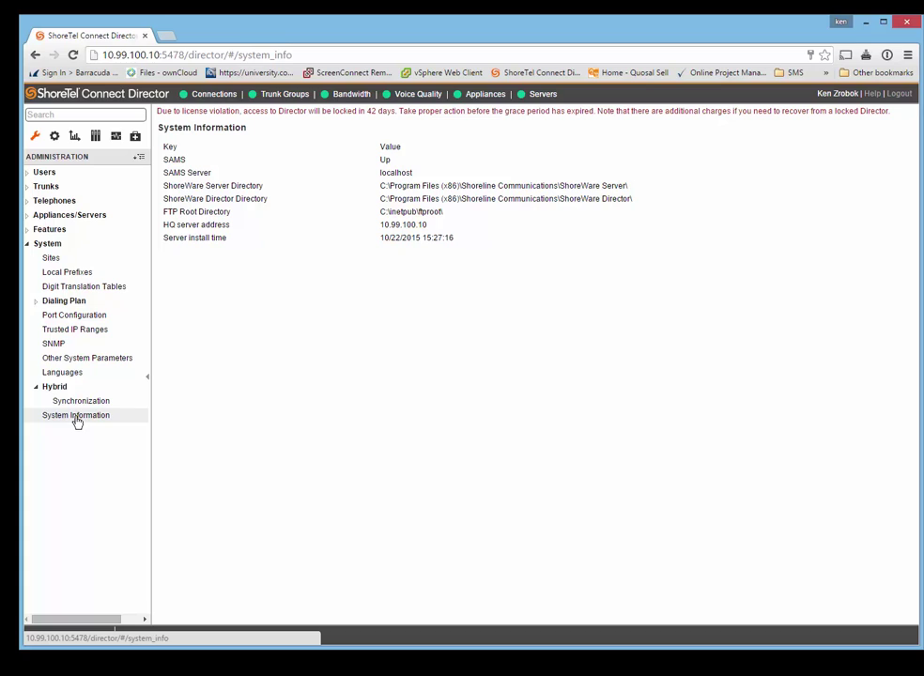
Collapse Hybrid and switch the navigation to the System settings (Licenses, Security, Downloads)
left_click(54, 386)
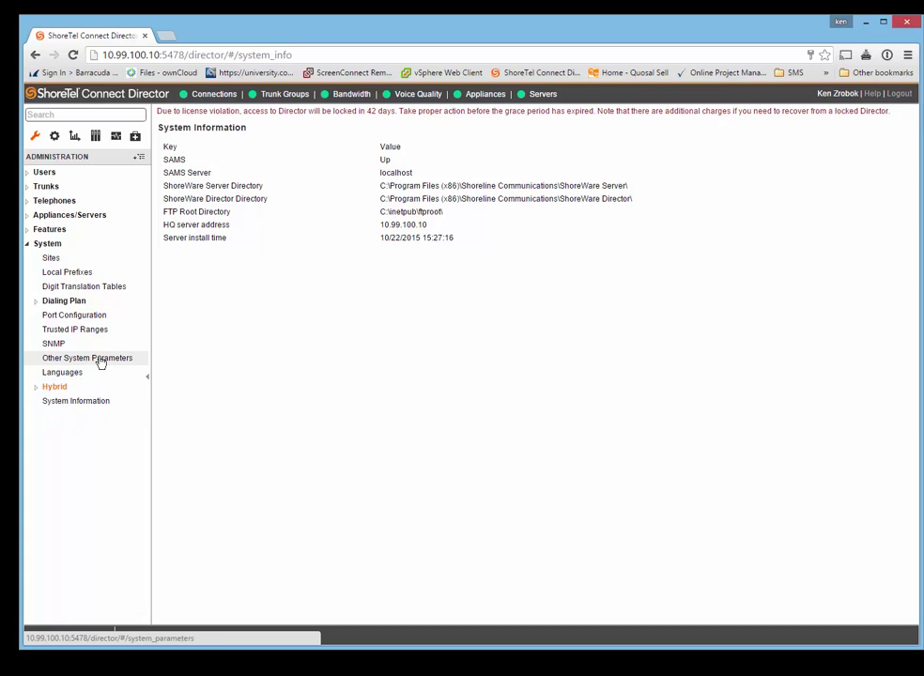
left_click(55, 138)
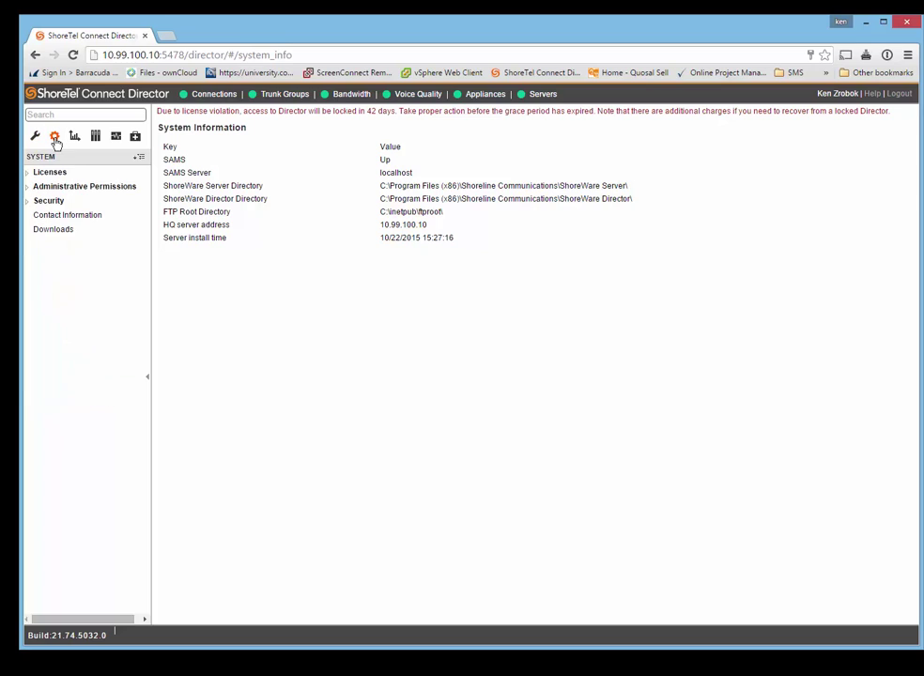
View the Downloads page of installers, then switch the navigation to Reporting
left_click(51, 231)
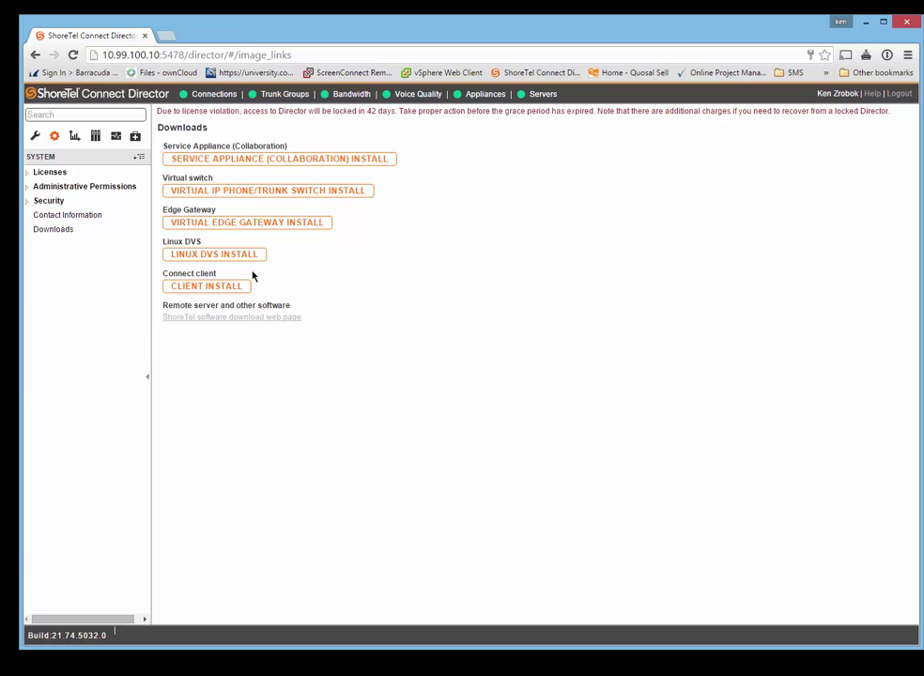
left_click(75, 138)
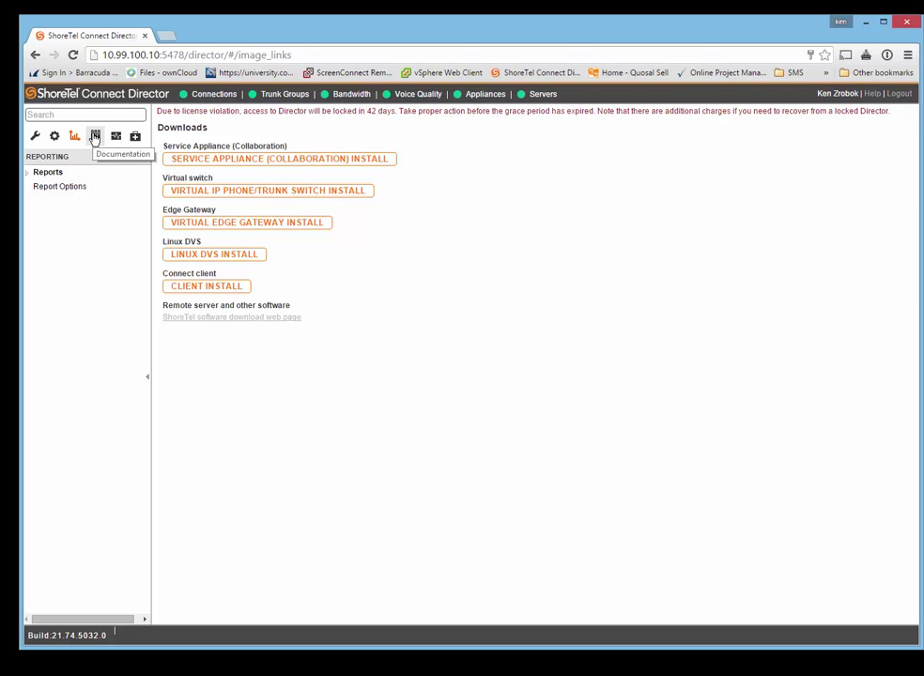
Open Maintenance's Threshold Configuration (CPU and memory 85/95), then switch to the Diagnostics area
left_click(95, 138)
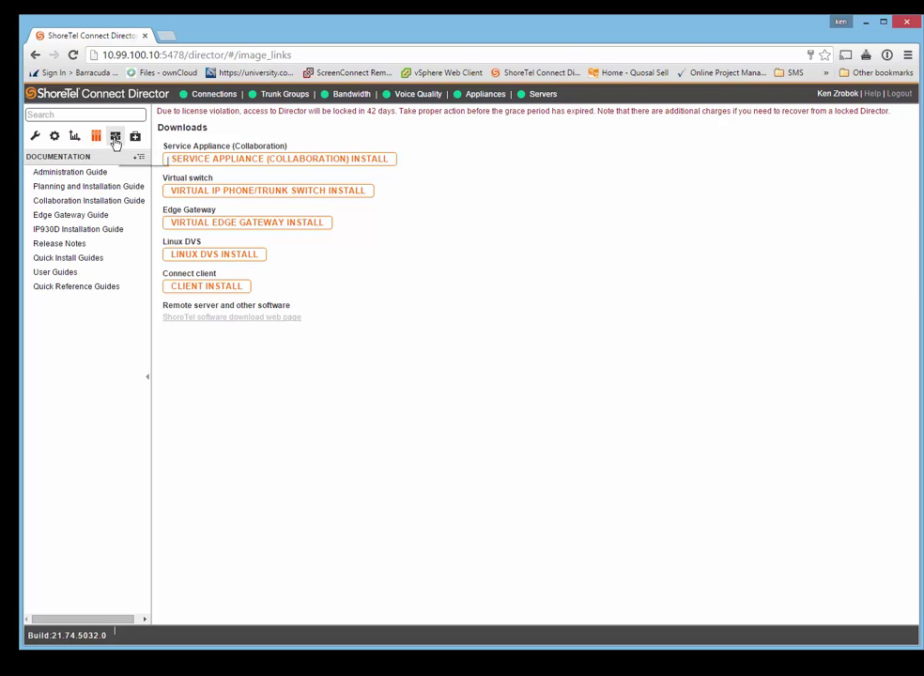
left_click(116, 138)
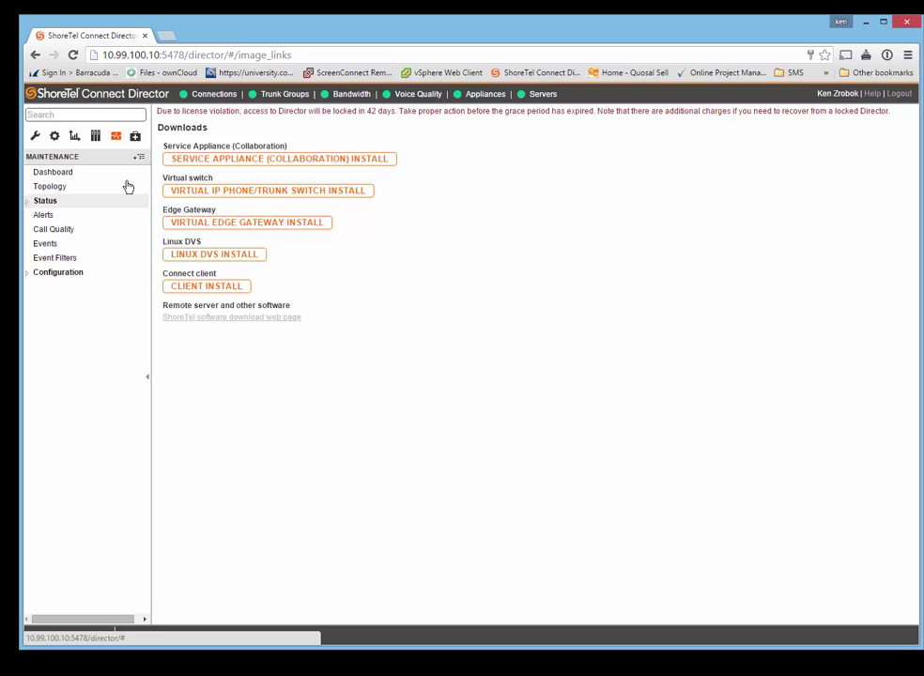
left_click(36, 274)
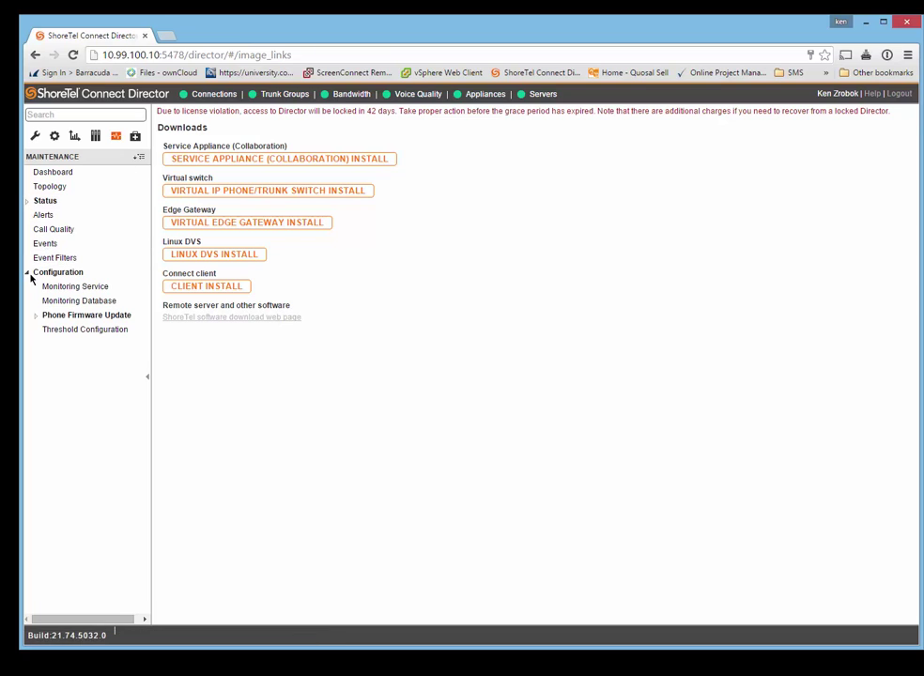
left_click(70, 335)
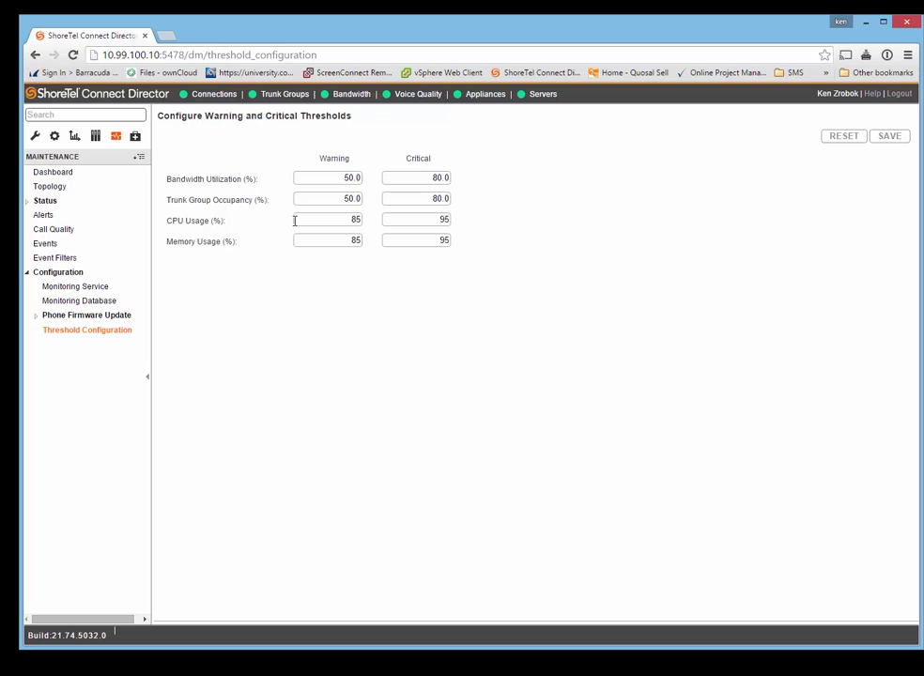
left_click(135, 137)
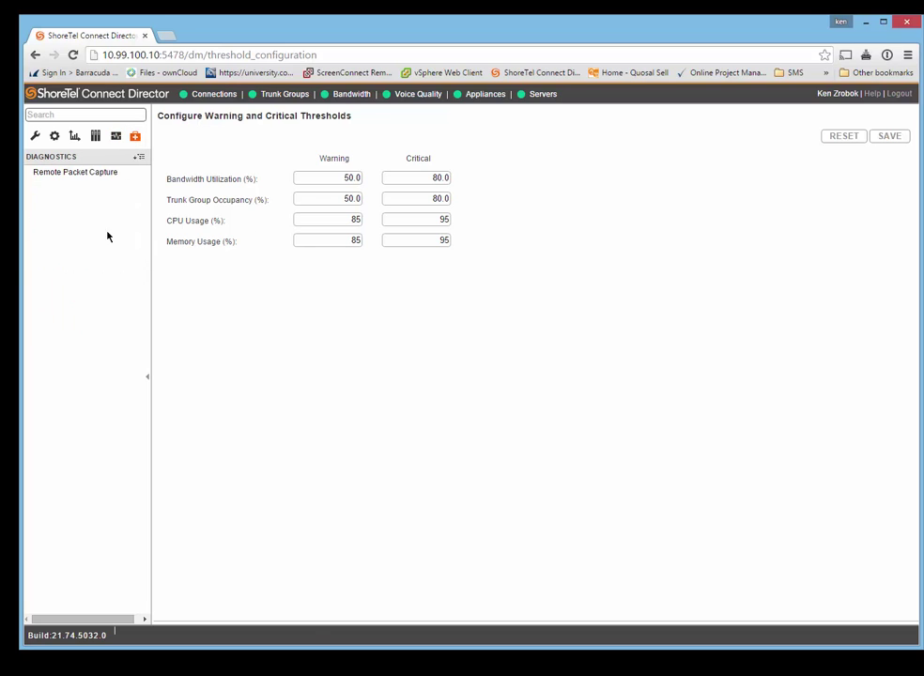
Open Remote Packet Capture listing the Connect IP and vTrunk switches, then glance at Maintenance and documentation
left_click(86, 174)
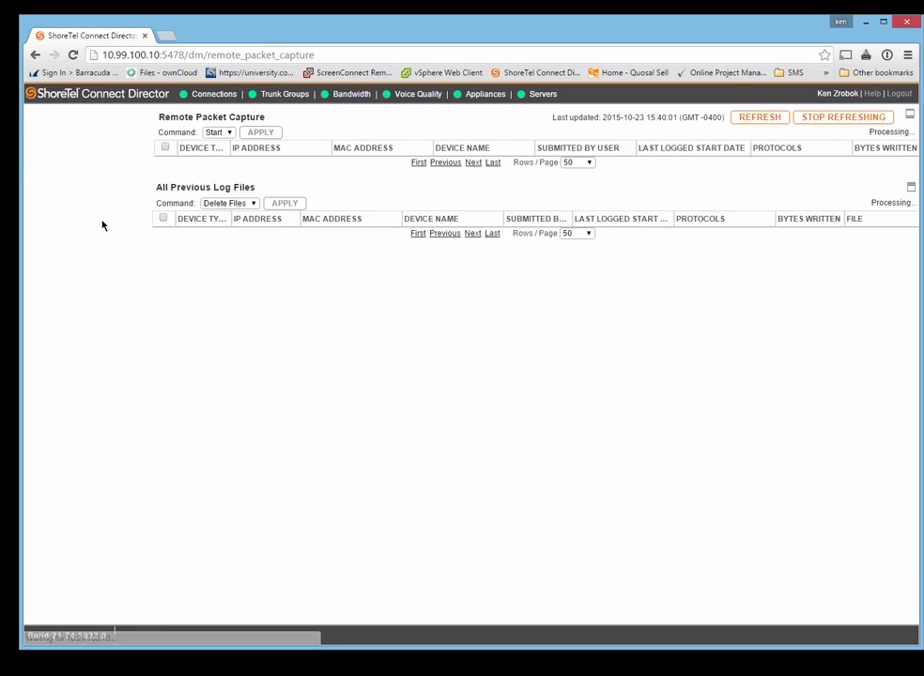
left_click(115, 138)
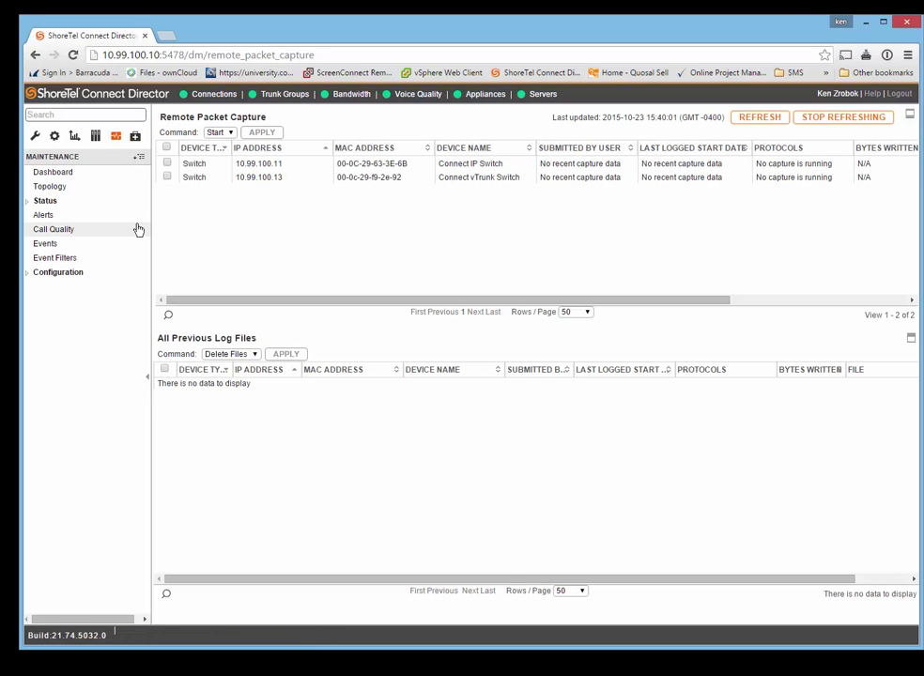
left_click(95, 139)
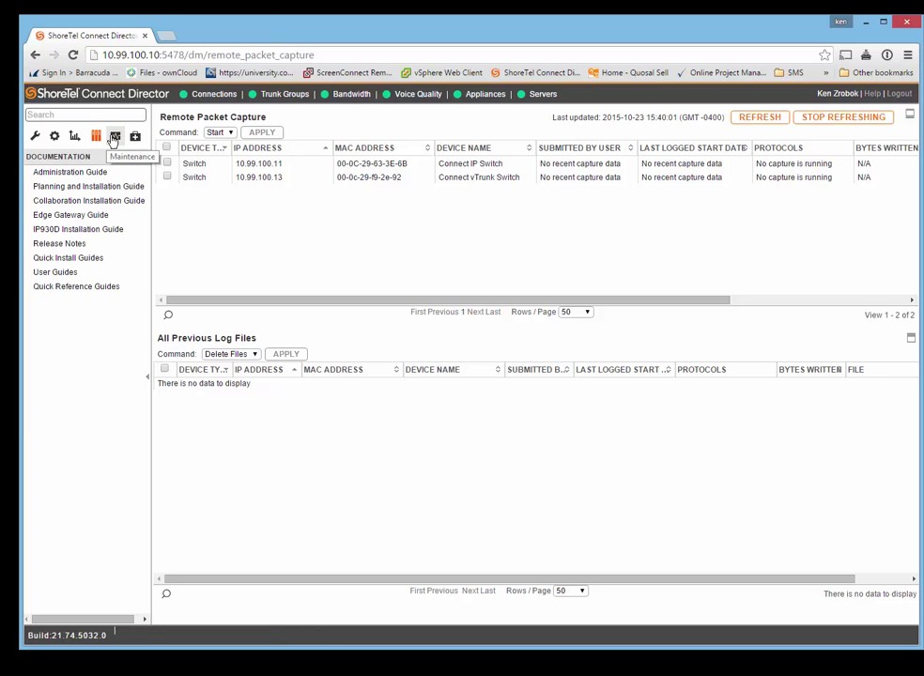
left_click(113, 136)
Search the navigation for 'Trace', then reload Remote Packet Capture from Diagnostics
left_click(86, 115)
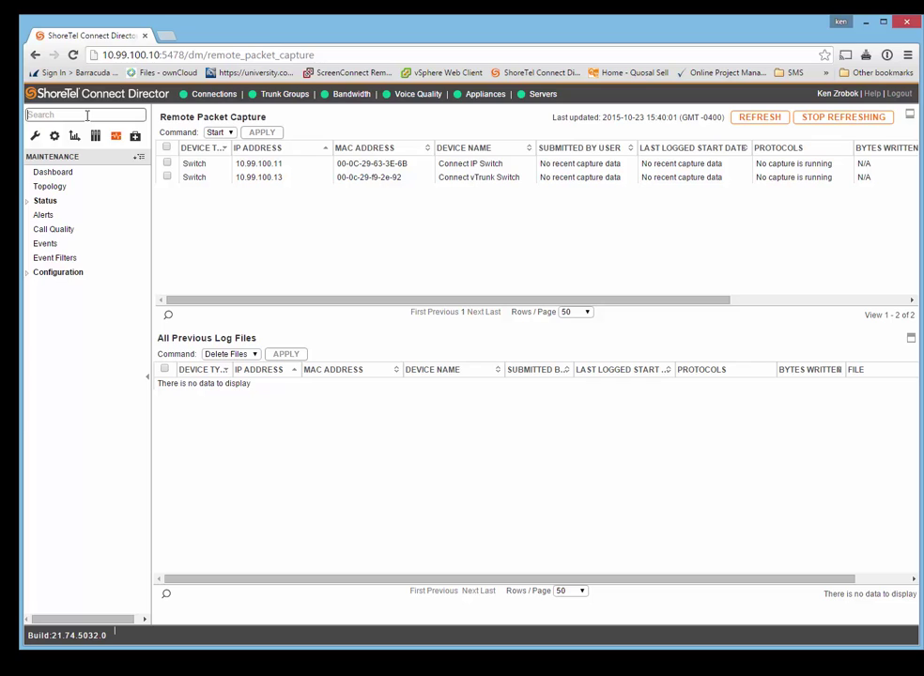
type("Trace")
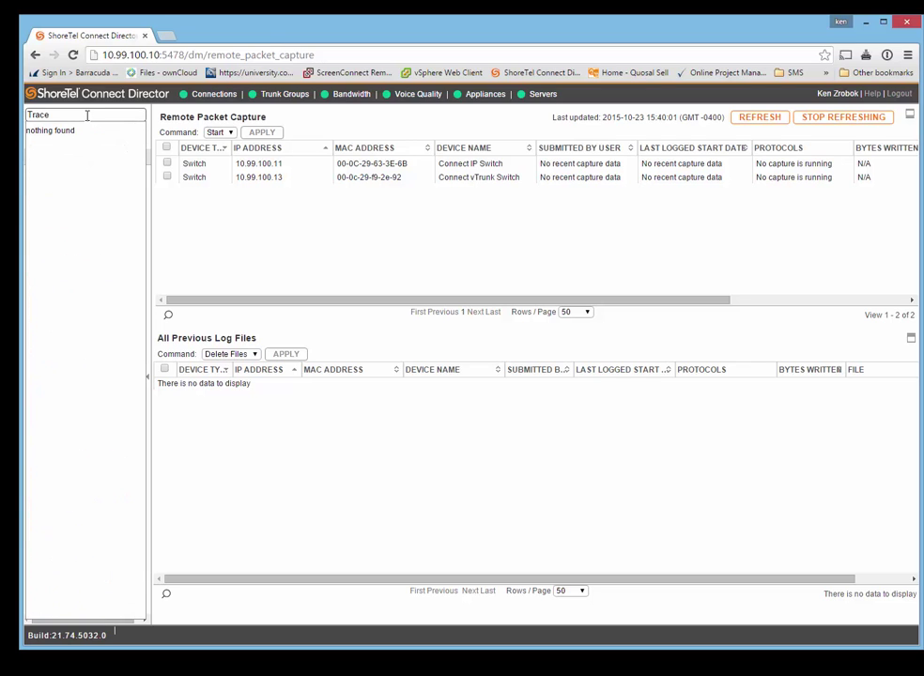
key("BackSpace")
key("BackSpace")
key("BackSpace")
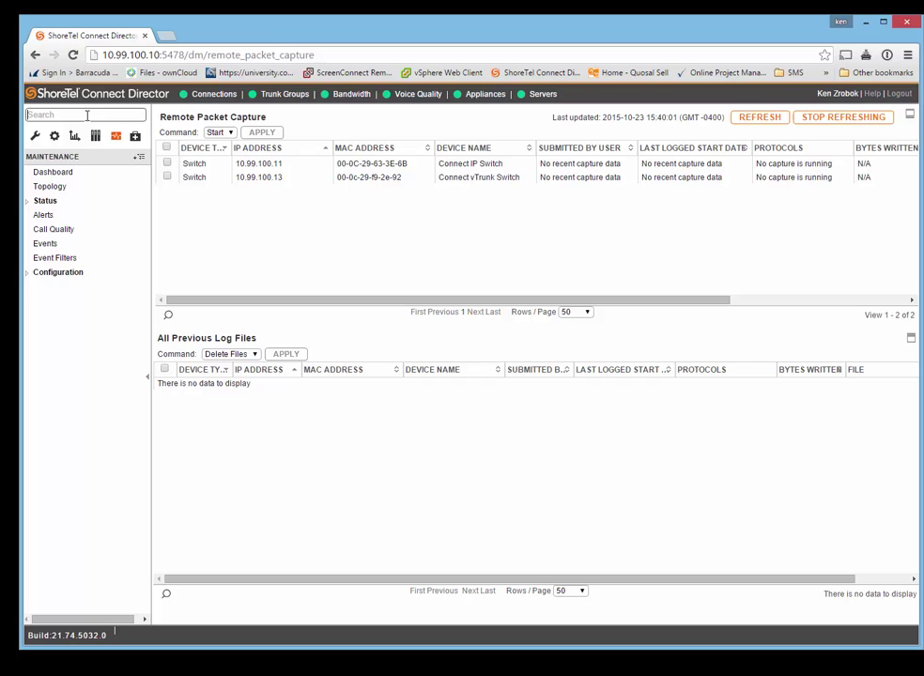
left_click(136, 137)
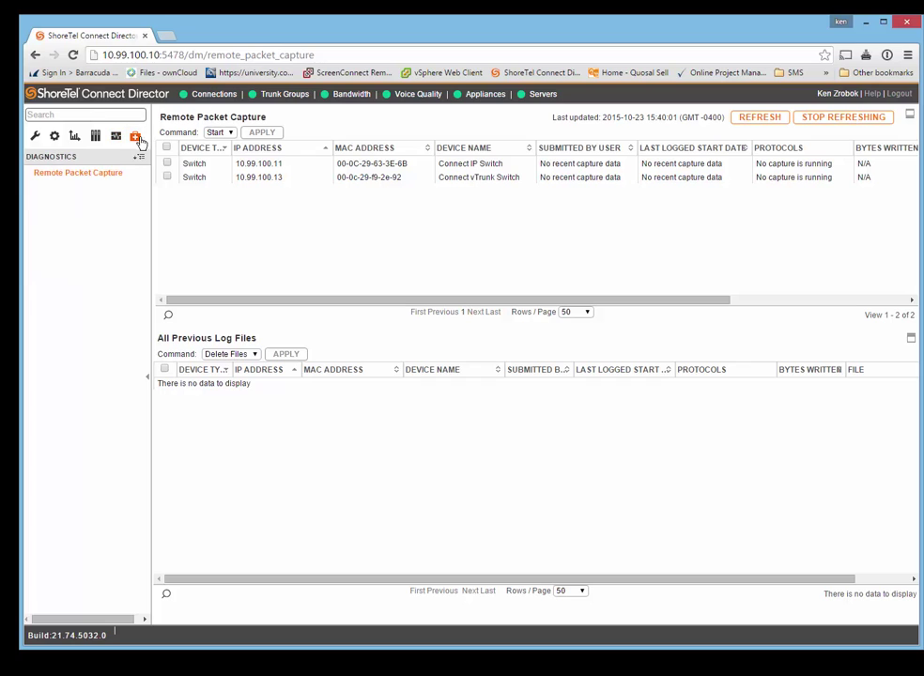
left_click(88, 176)
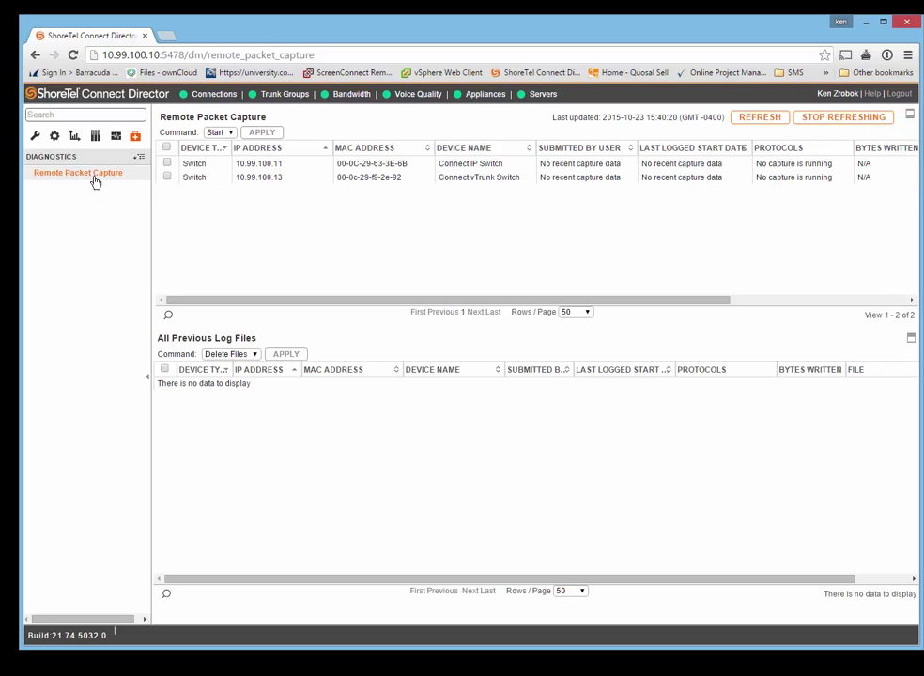
Mark the Connect vTrunk Switch for a Start capture, review the 20-minute all-protocol settings, and cancel
left_click(167, 177)
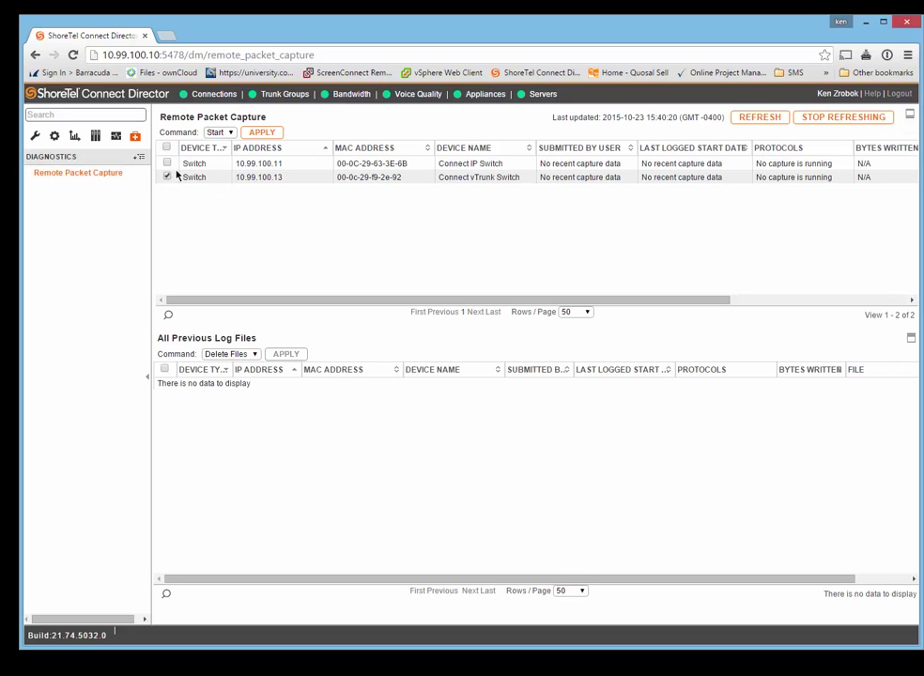
left_click(221, 134)
left_click(217, 143)
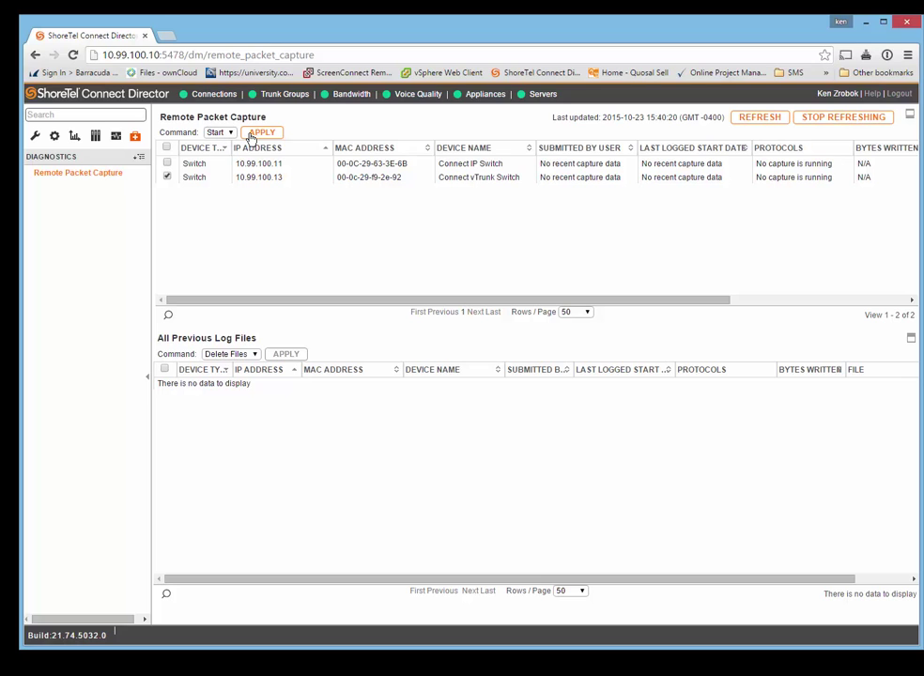
left_click(259, 134)
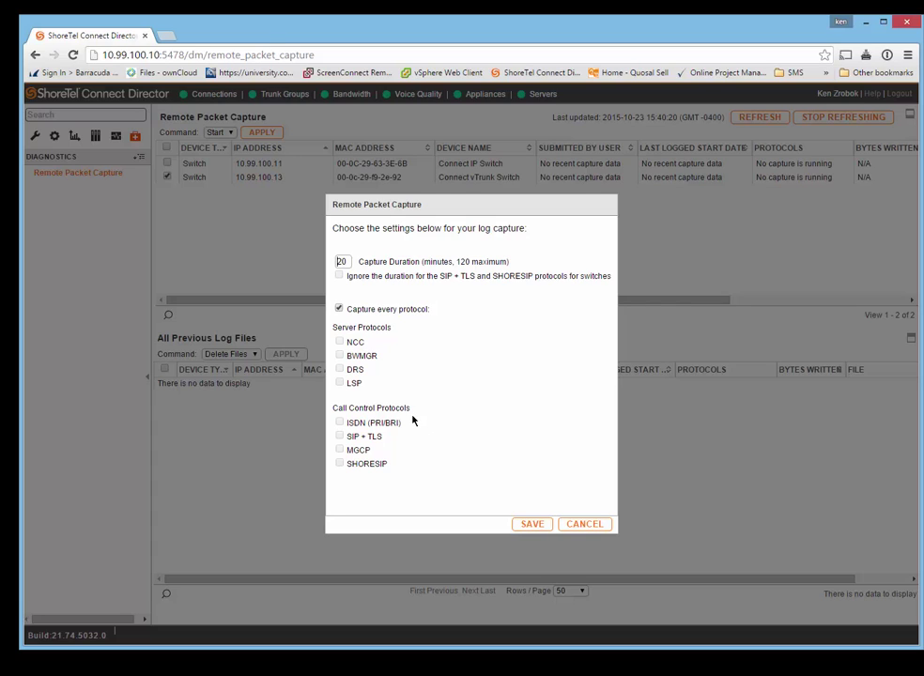
left_click(584, 524)
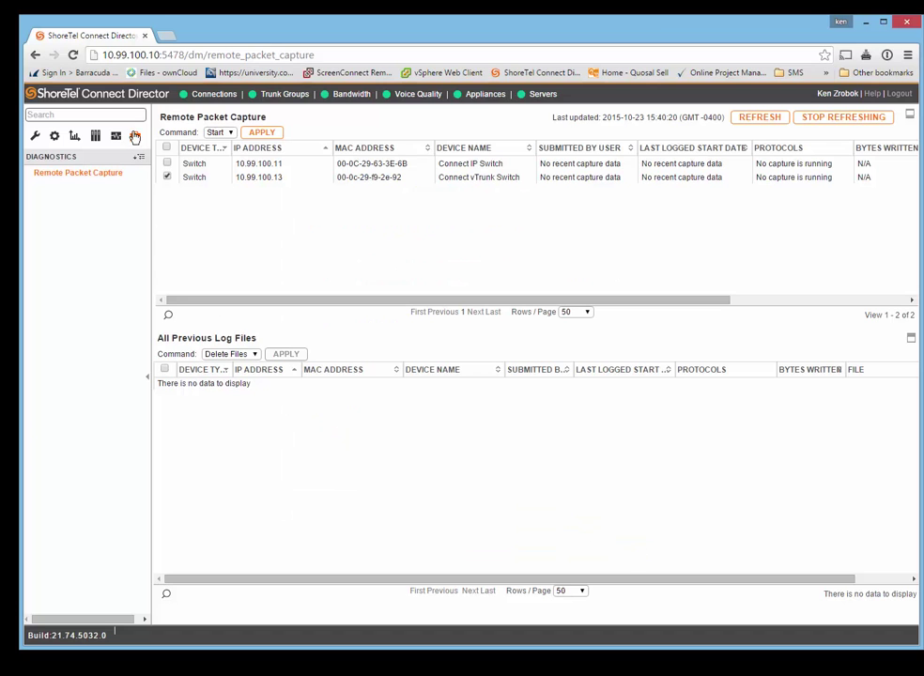
Browse the administration, system, reporting and documentation sections, then search 'soft' and open Users
left_click(36, 137)
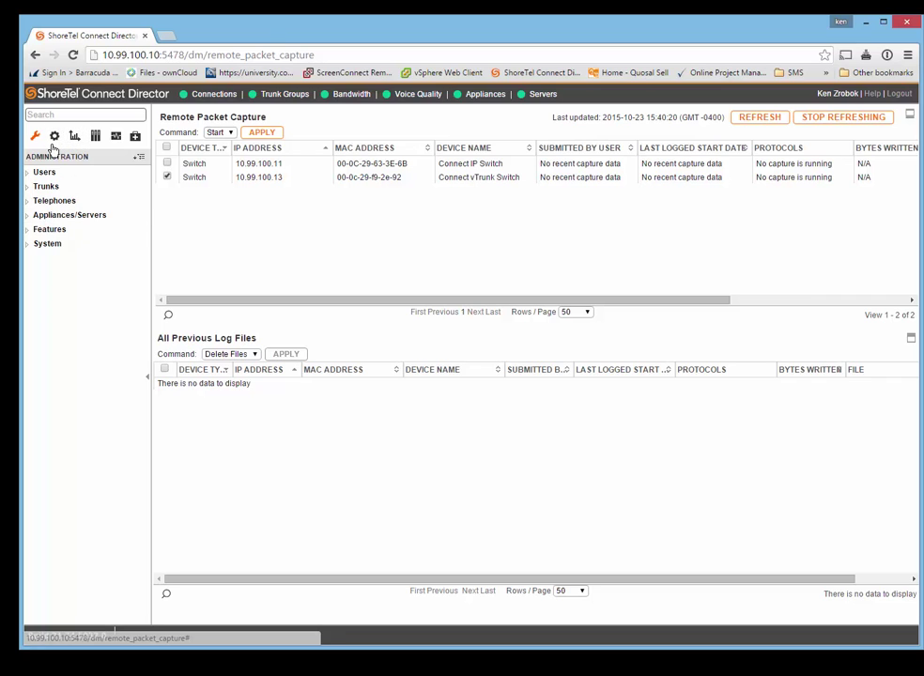
left_click(55, 138)
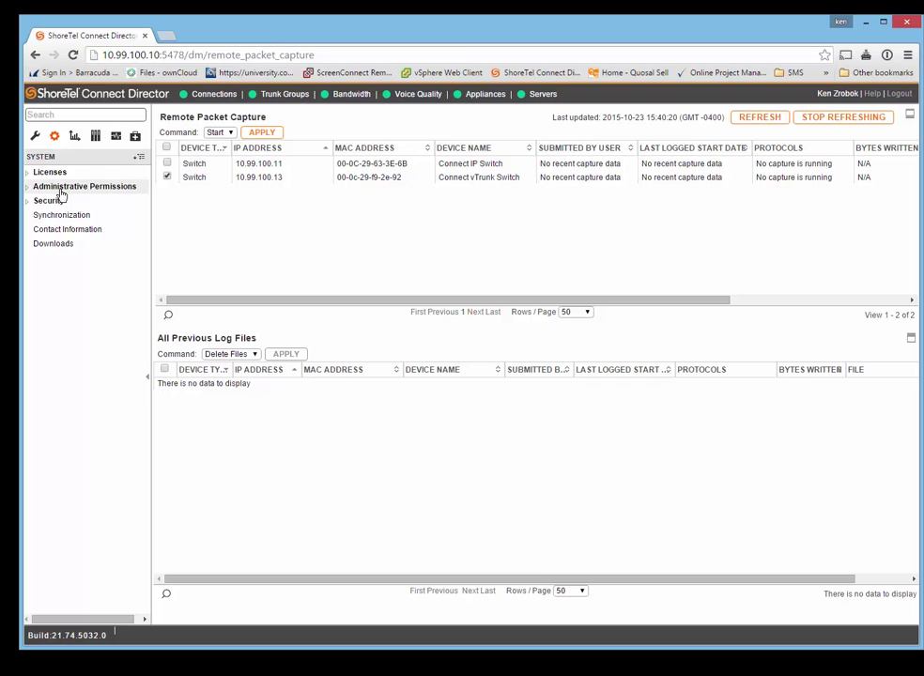
left_click(75, 136)
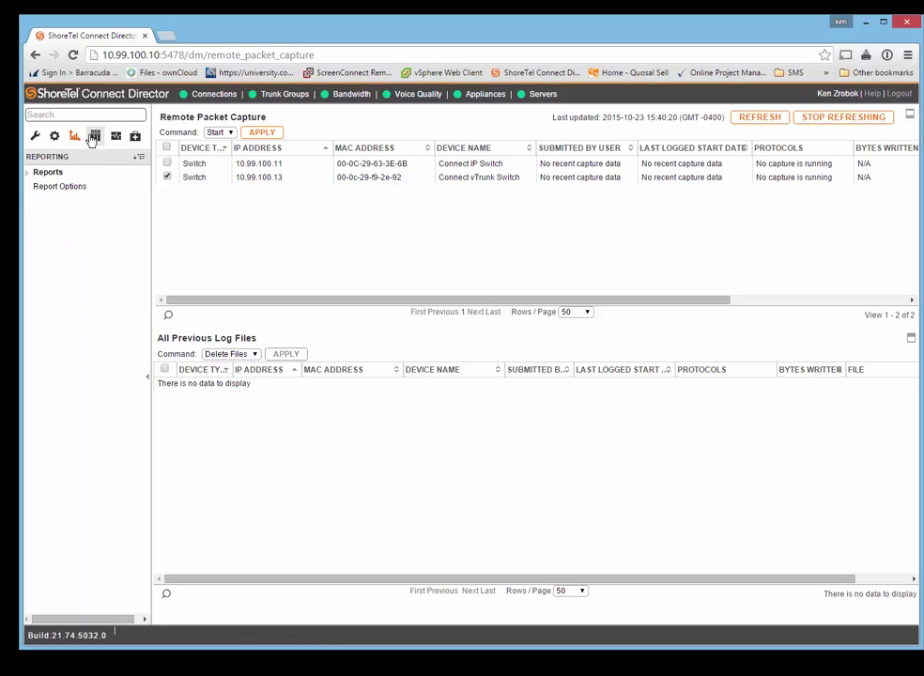
left_click(94, 137)
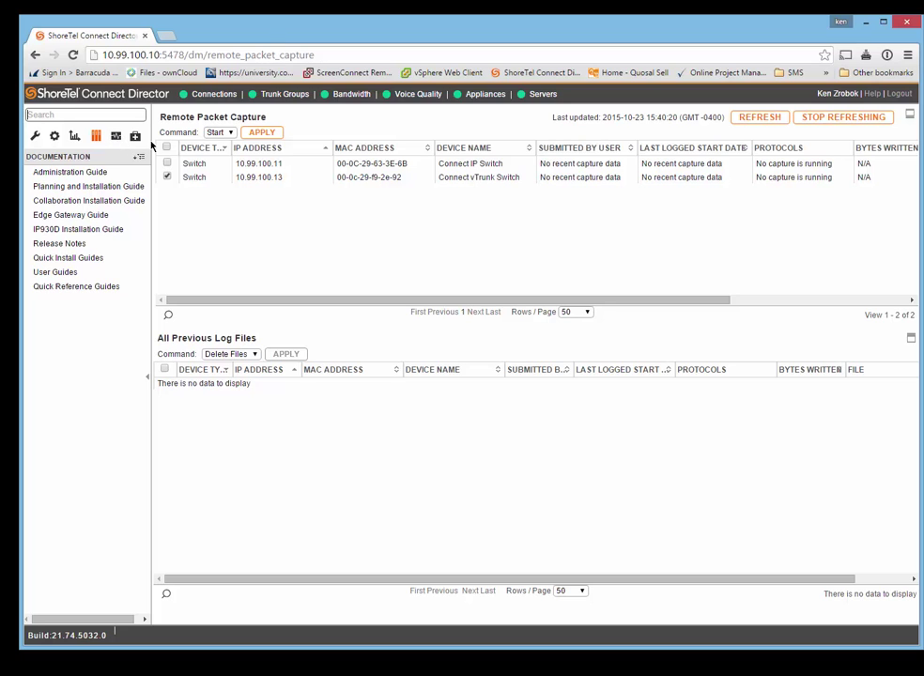
type("soft phone")
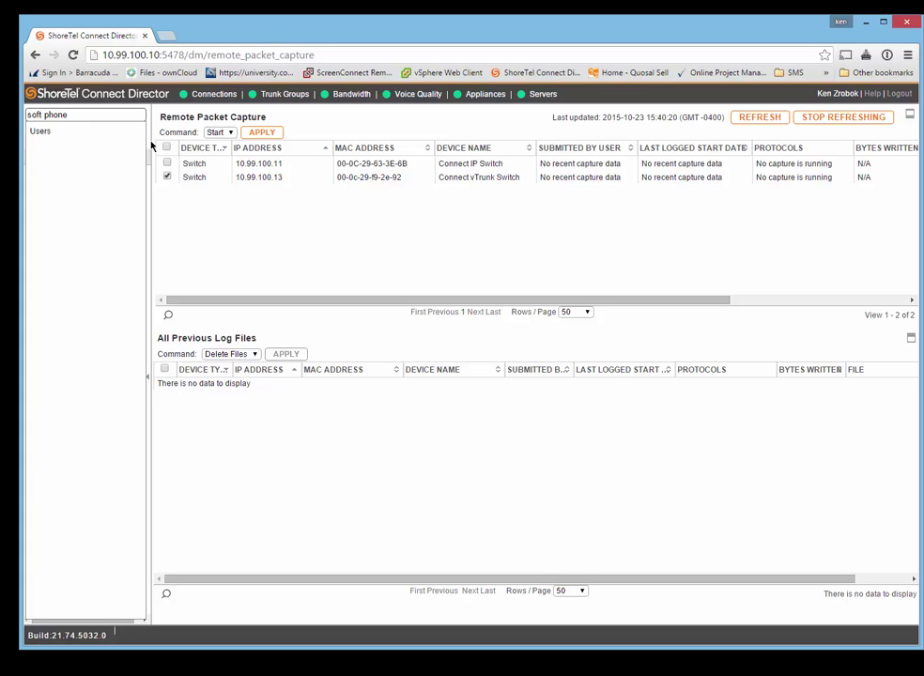
left_click(45, 136)
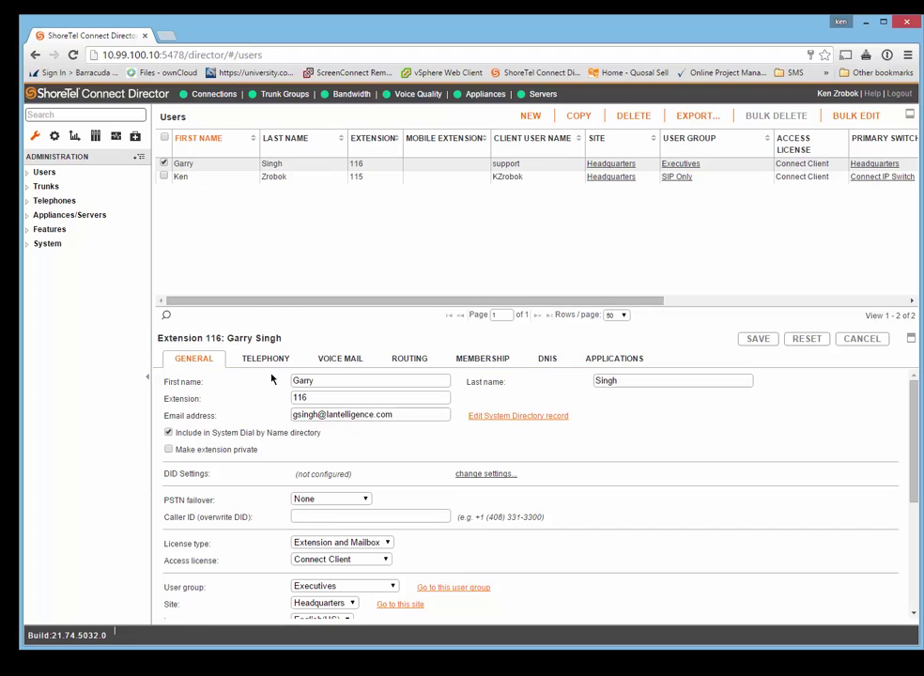
Review extension 116's Telephony tab: call stack depth 8, Standard ring type, Speaker off-hook preference
scroll(273, 415, "down", 5)
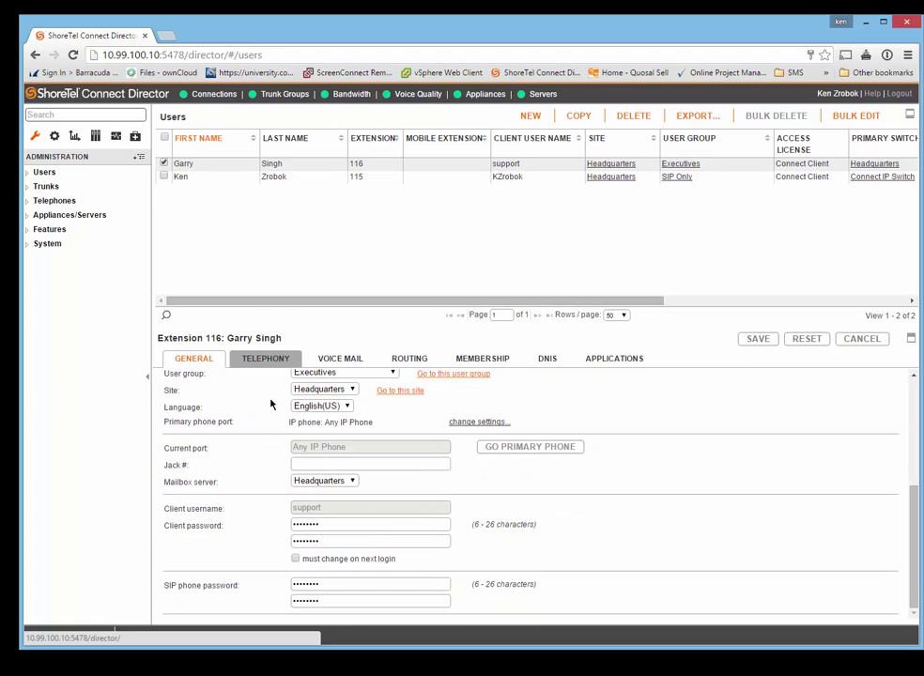
left_click(263, 362)
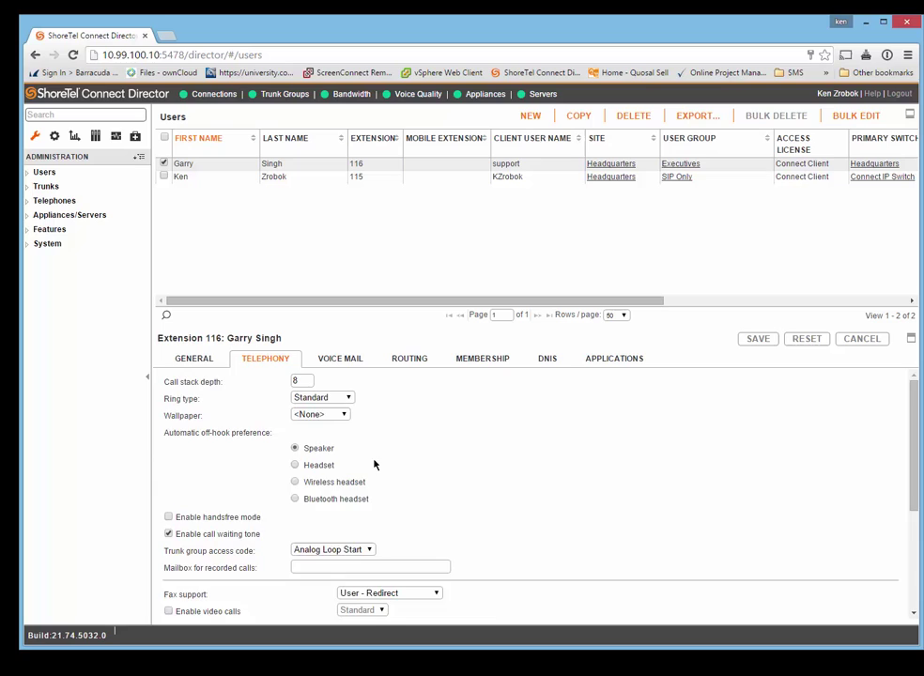
scroll(392, 450, "down", 5)
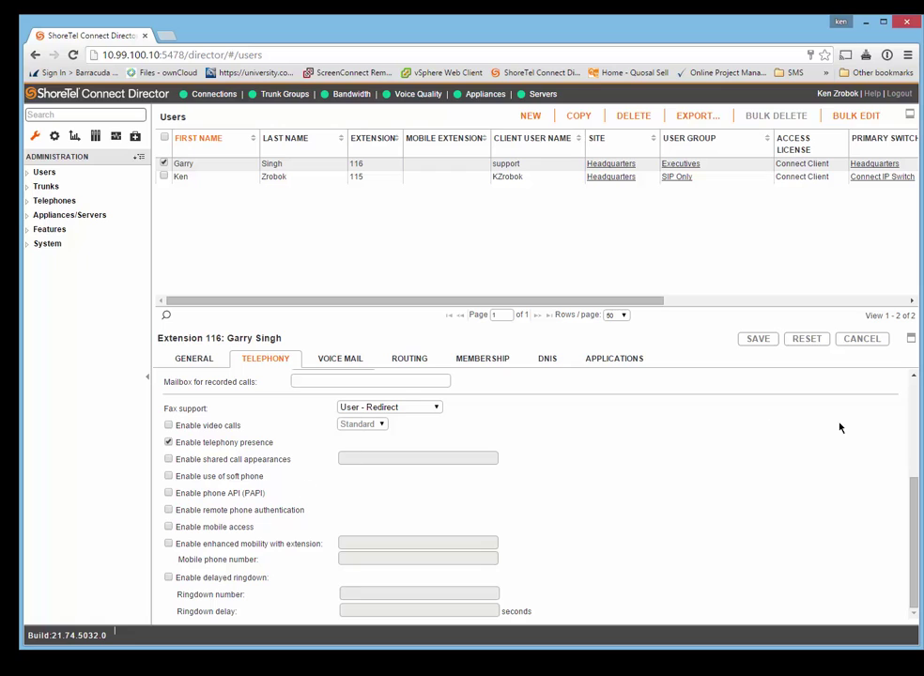
left_click_drag(917, 534, 909, 608)
scroll(496, 426, "up", 2)
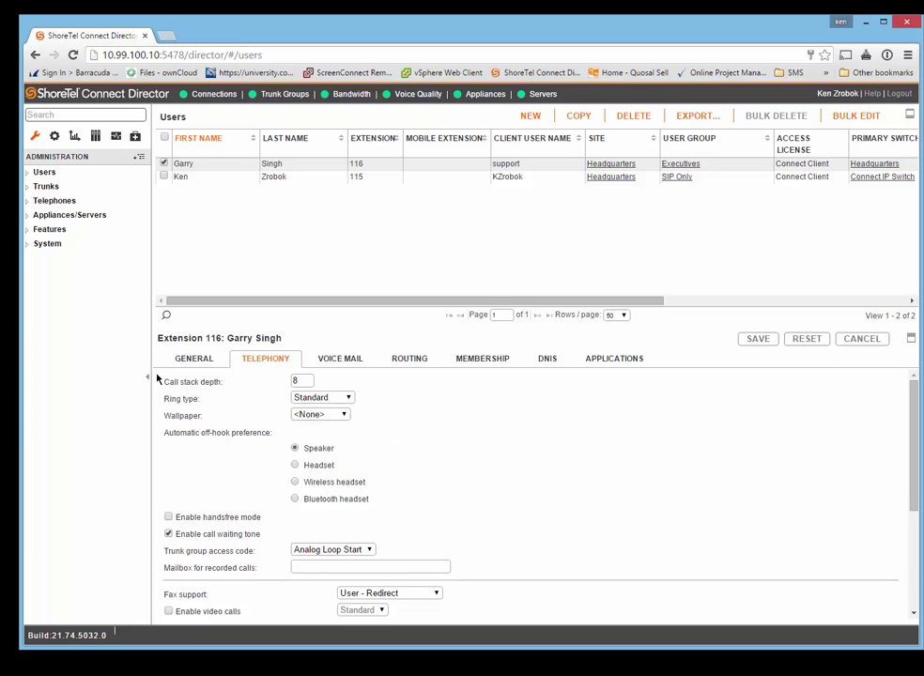
Step through the General, Telephony, Routing, Membership, DNIS and Applications tabs, ending on the empty DNIS list
left_click(192, 361)
left_click(261, 359)
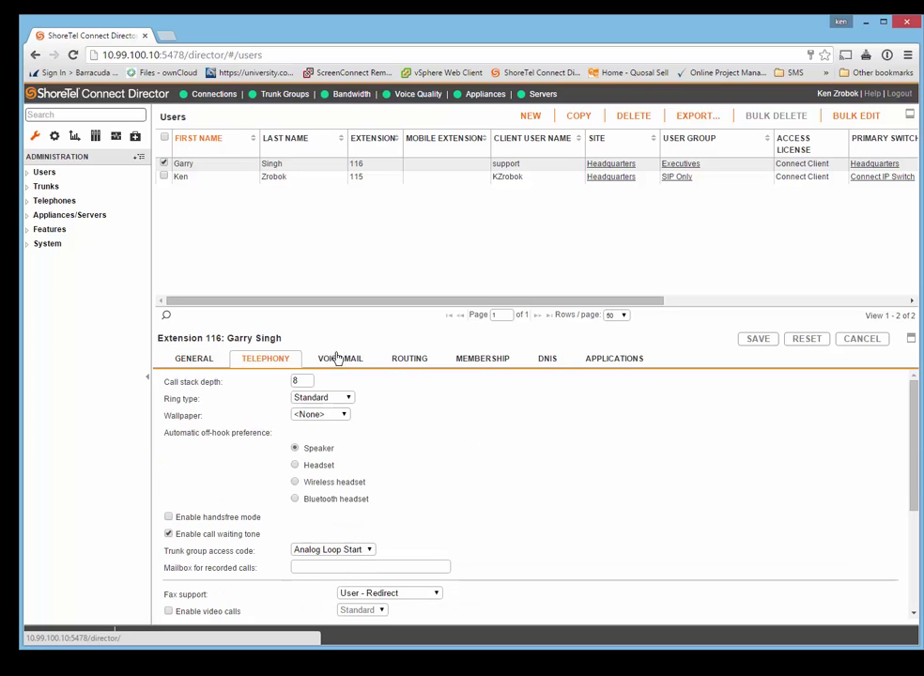
left_click(413, 358)
left_click(479, 358)
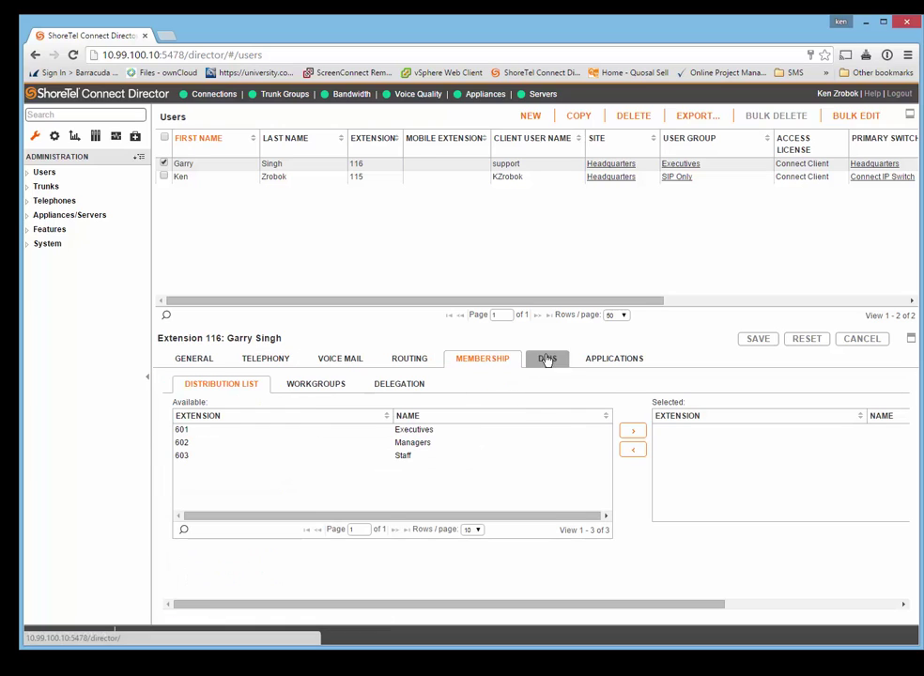
left_click(547, 360)
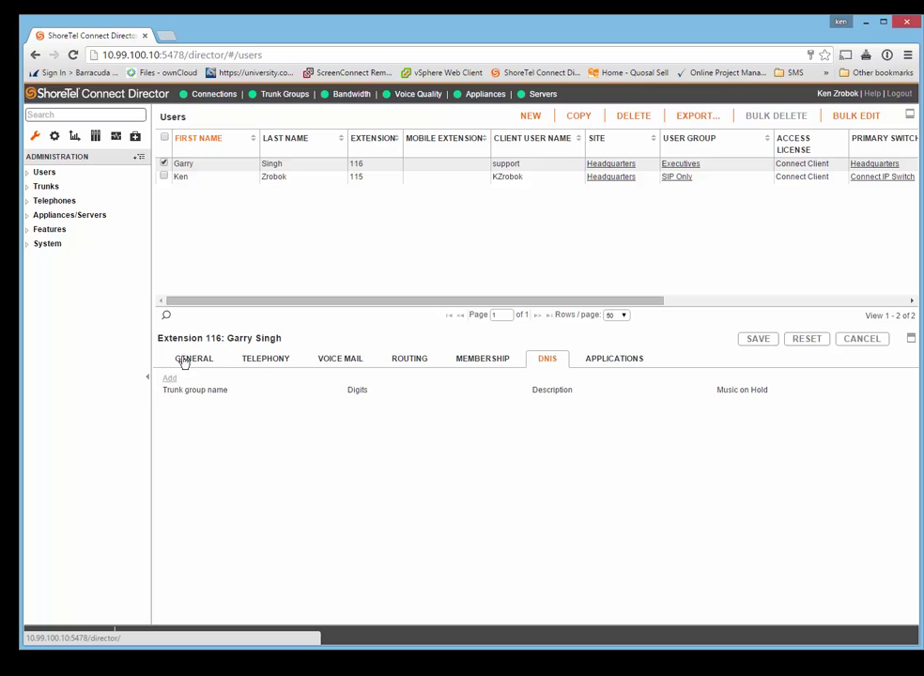
left_click(620, 360)
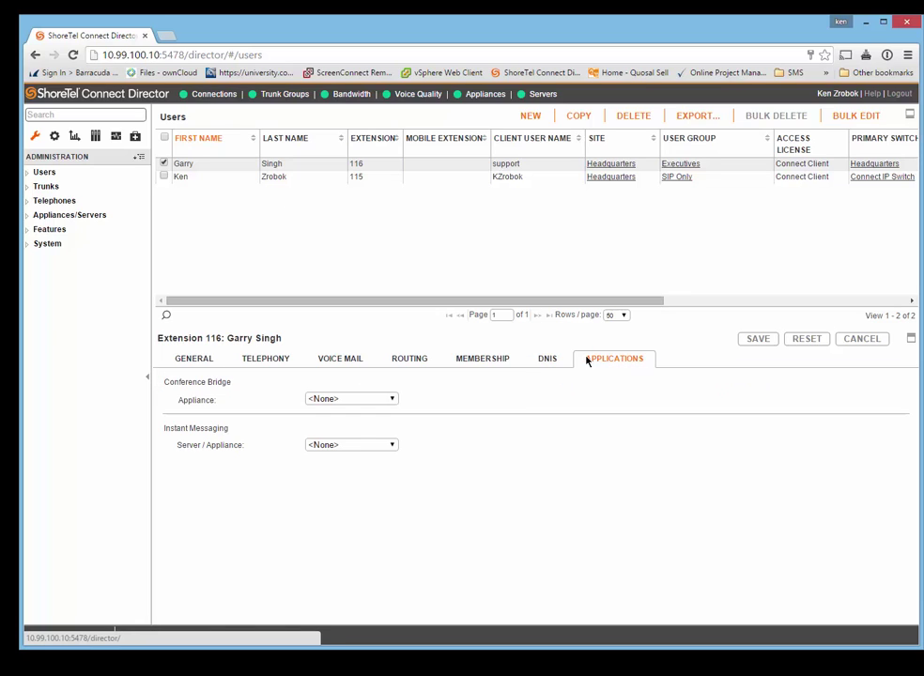
left_click(547, 362)
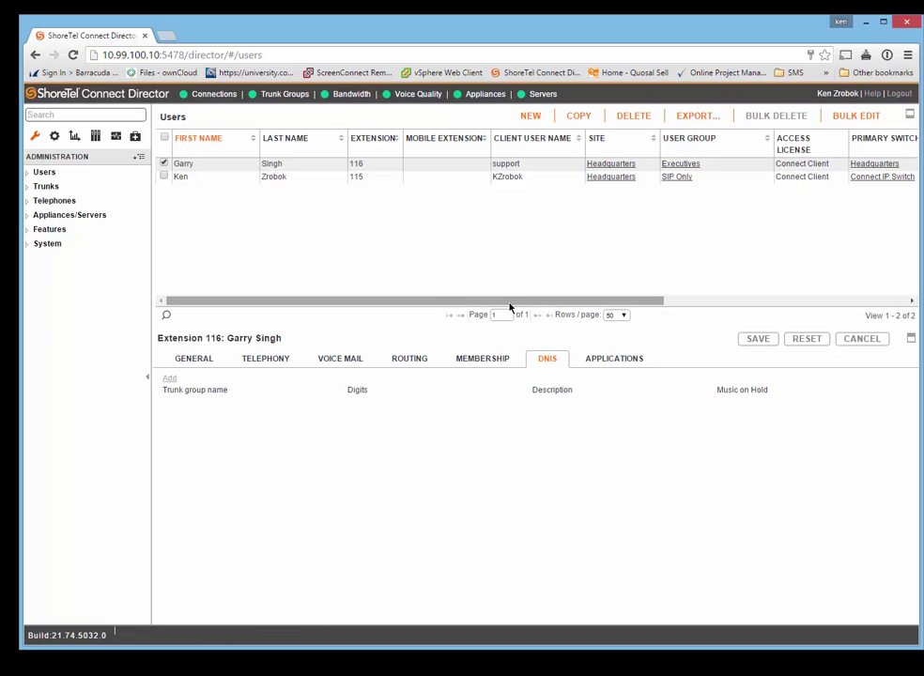
Scroll through the users' bulk edit form, then download the user list as export_list (1).xls
left_click(856, 120)
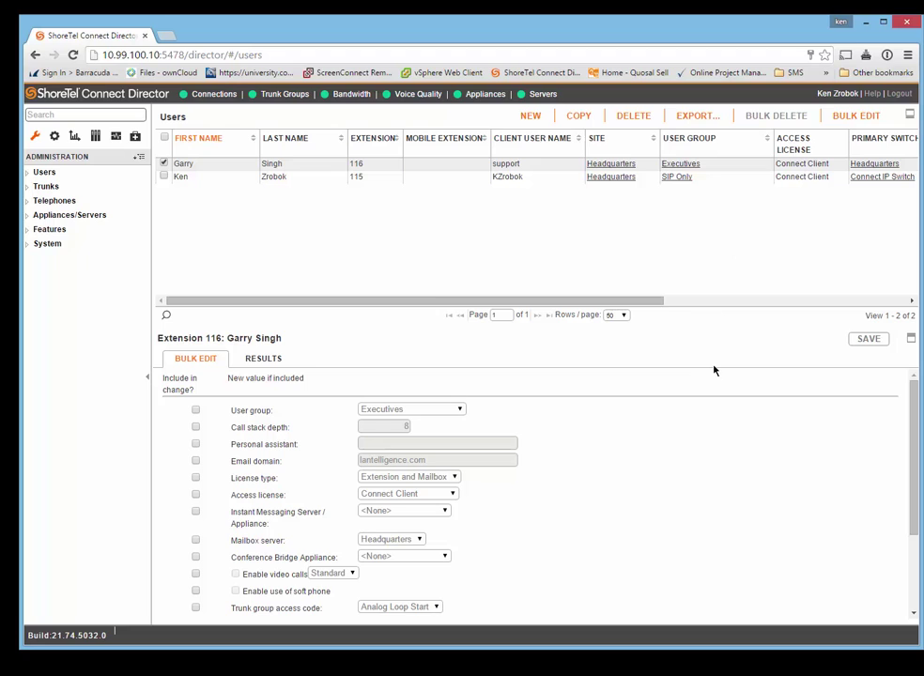
left_click_drag(910, 392, 916, 517)
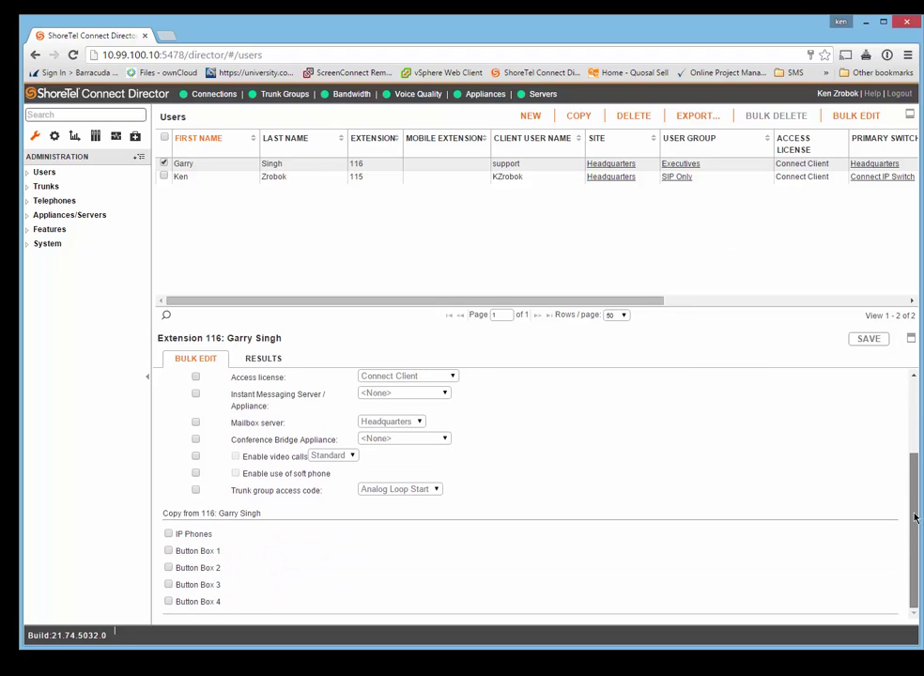
scroll(919, 488, "up", 2)
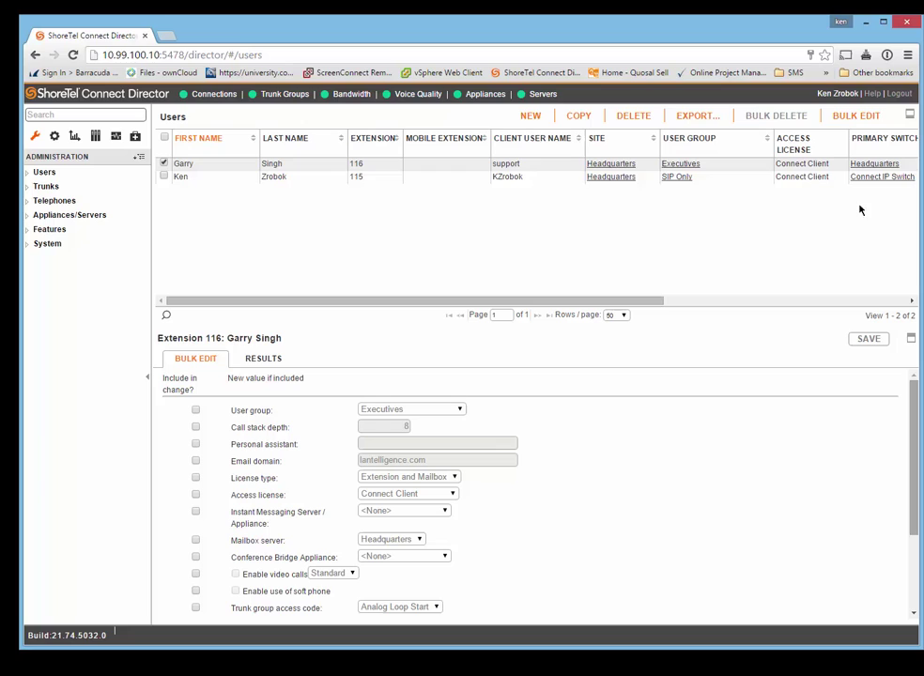
left_click_drag(910, 404, 902, 560)
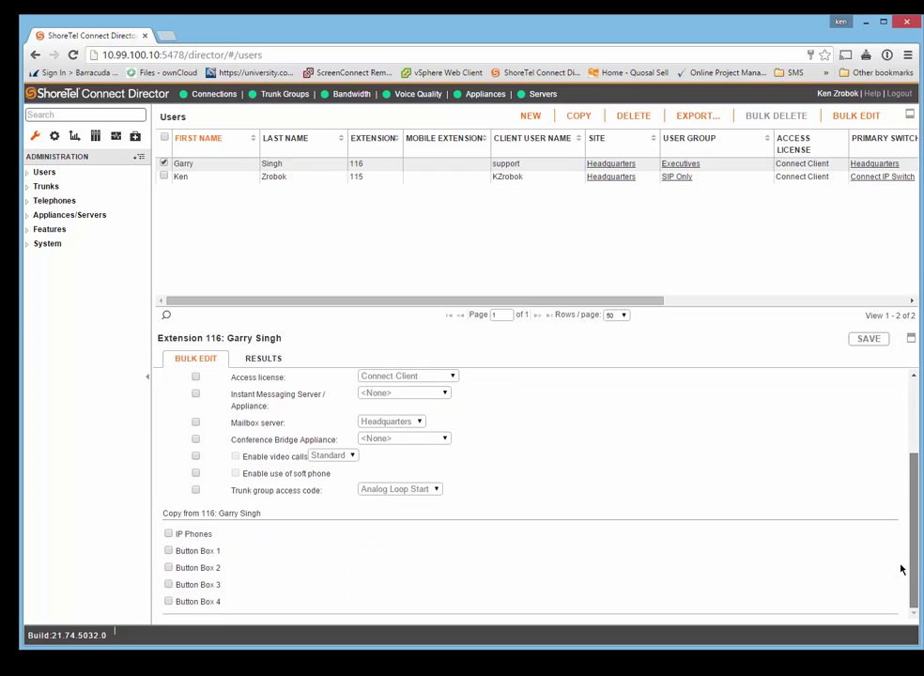
scroll(897, 321, "up", 5)
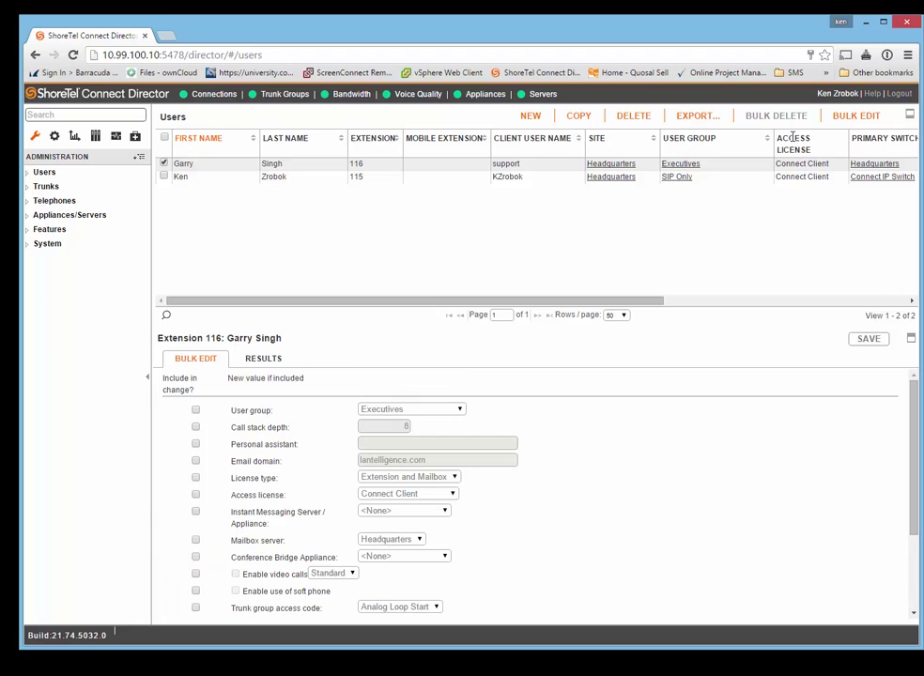
left_click(697, 117)
Open export_list (1).xls in Excel despite the format warning and move the window into view
left_click(114, 639)
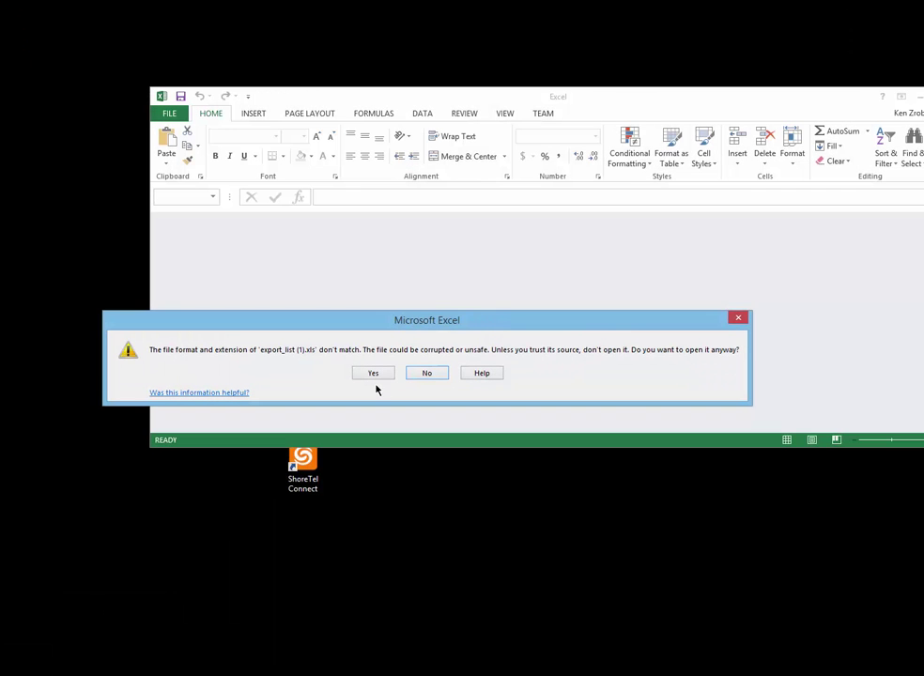
left_click(373, 373)
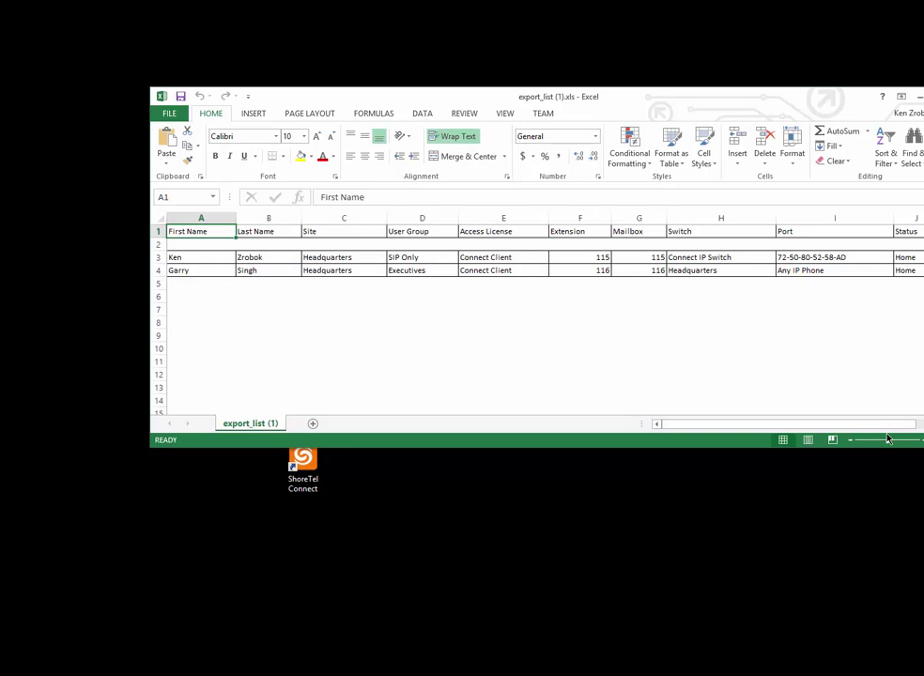
left_click_drag(842, 100, 754, 61)
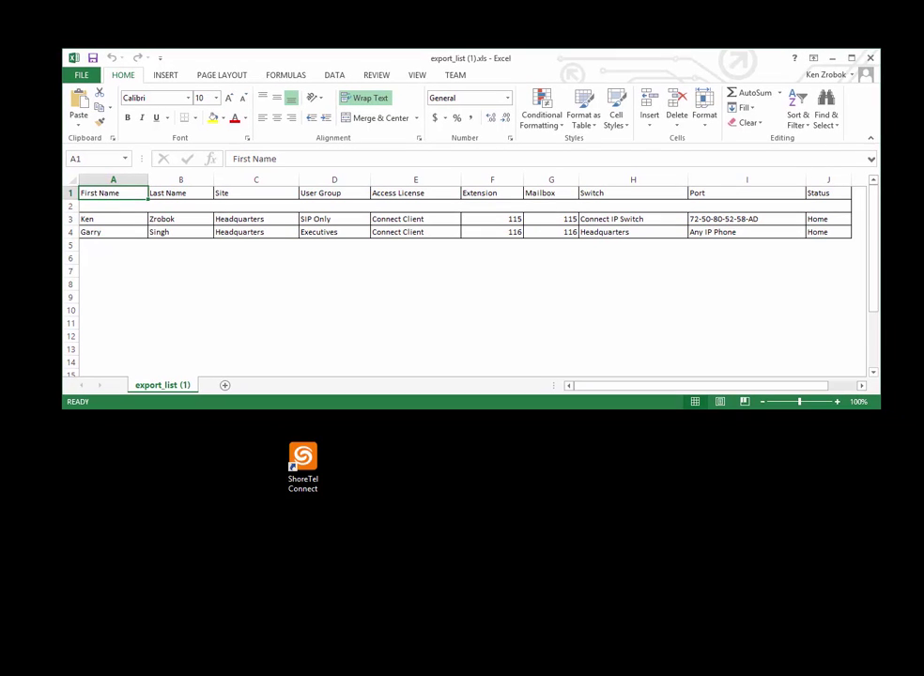